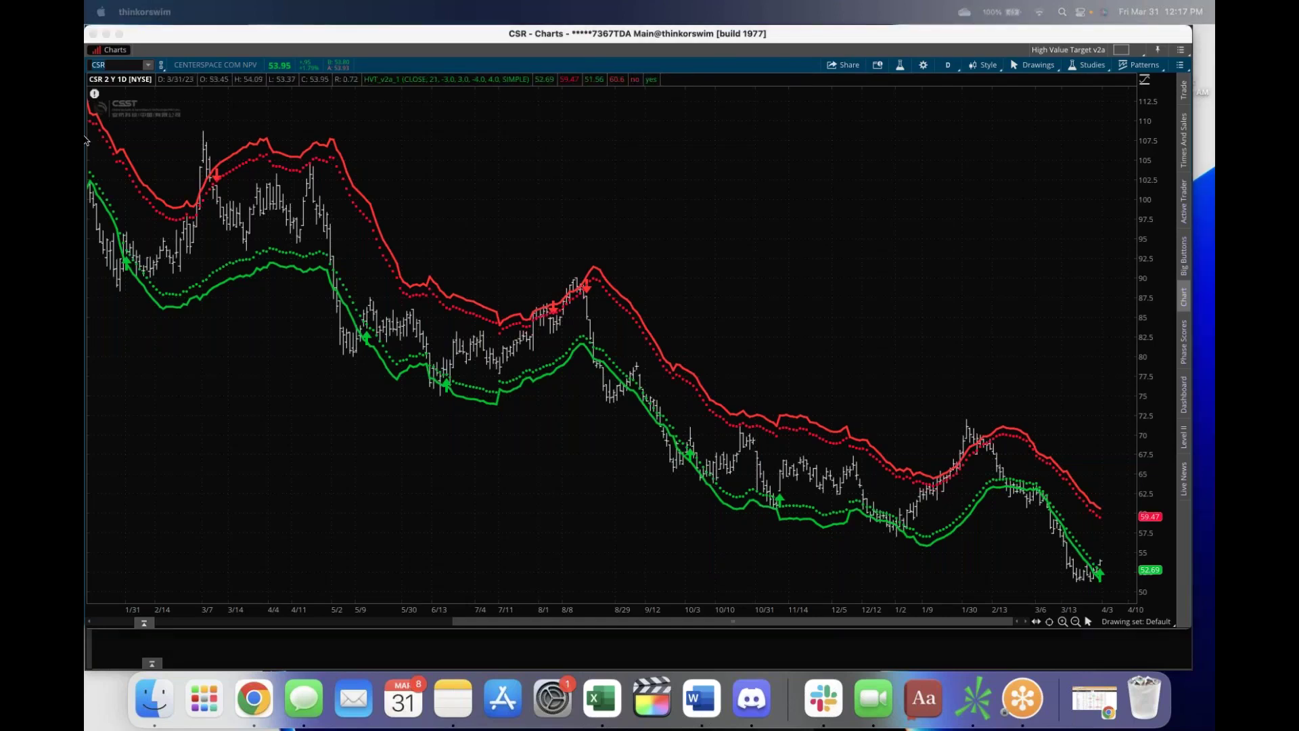
- Activate the thinkorswim window and open Chart Settings for the ACCD chart
{"action": "left_click", "coordinate": [87, 28]}
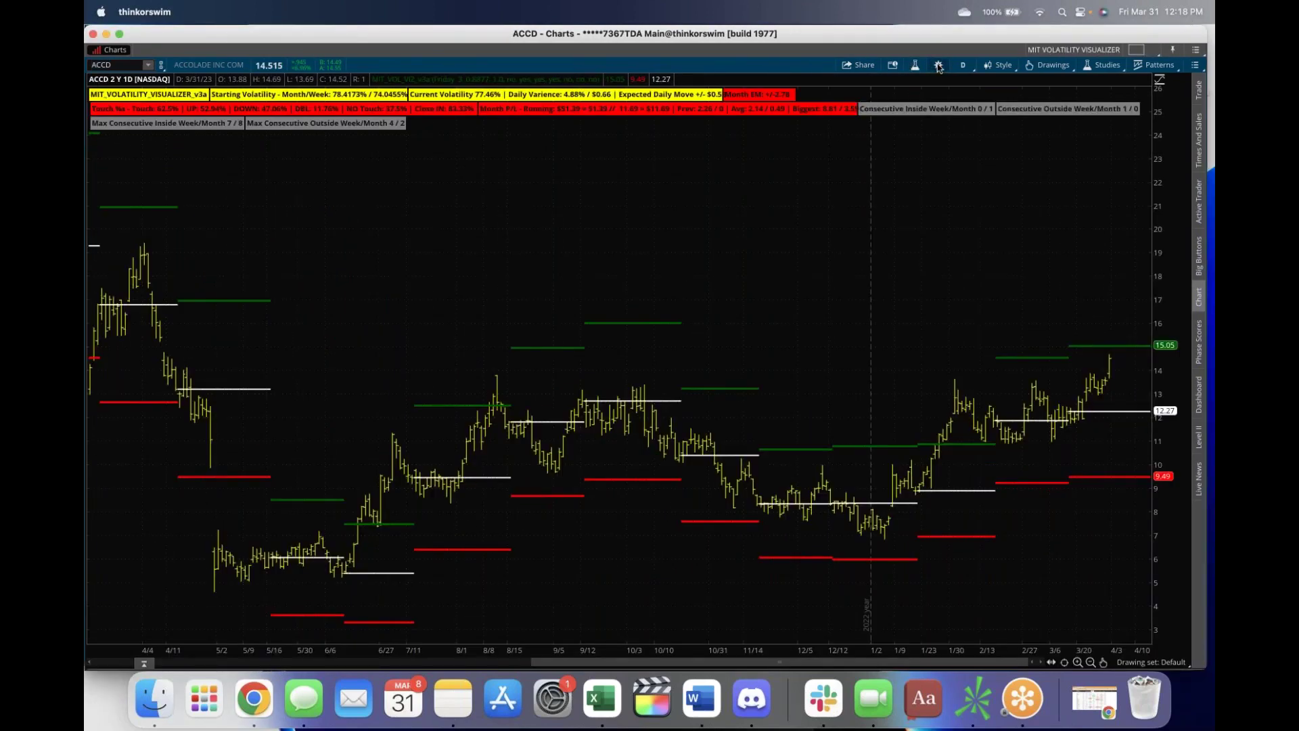
{"action": "left_click", "coordinate": [939, 66]}
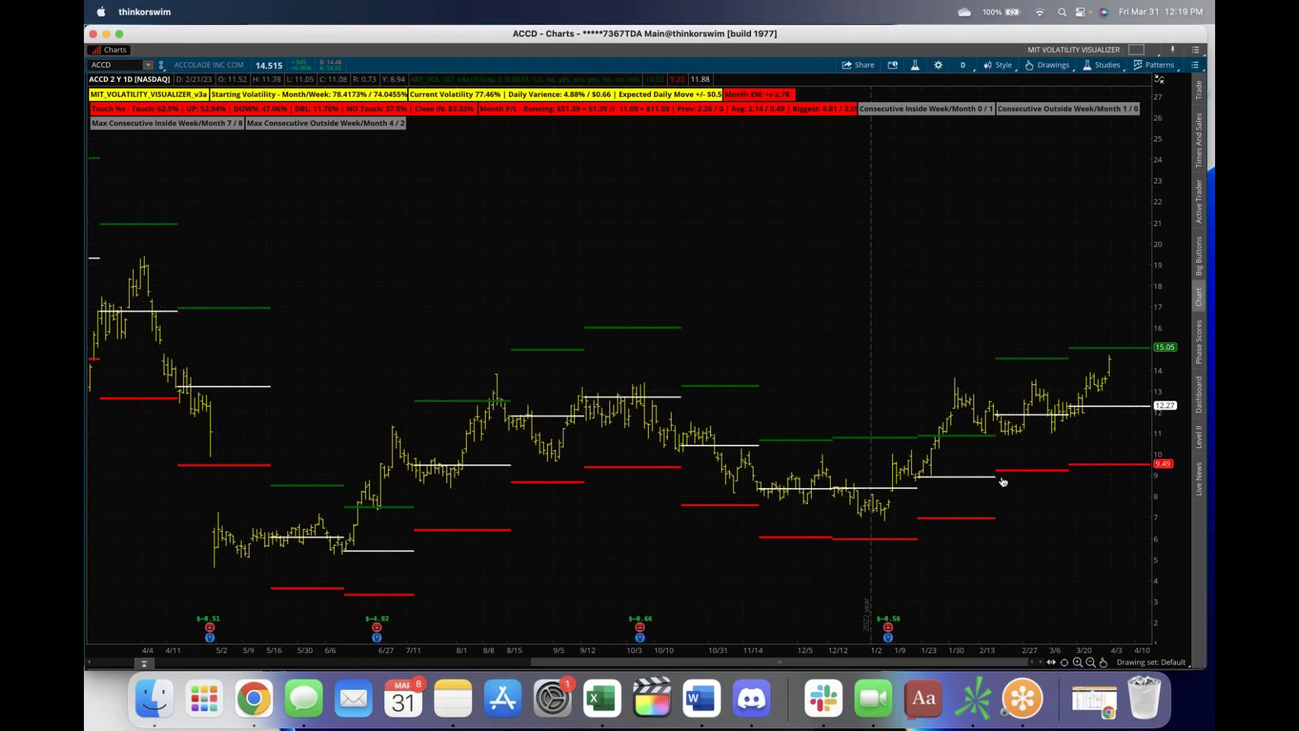
- Read the earnings marker values on the ACCD two-year daily volatility visualizer chart
{"action": "mouse_move", "coordinate": [891, 638]}
{"action": "scroll", "coordinate": [661, 484], "scroll_direction": "left", "scroll_amount": 1}
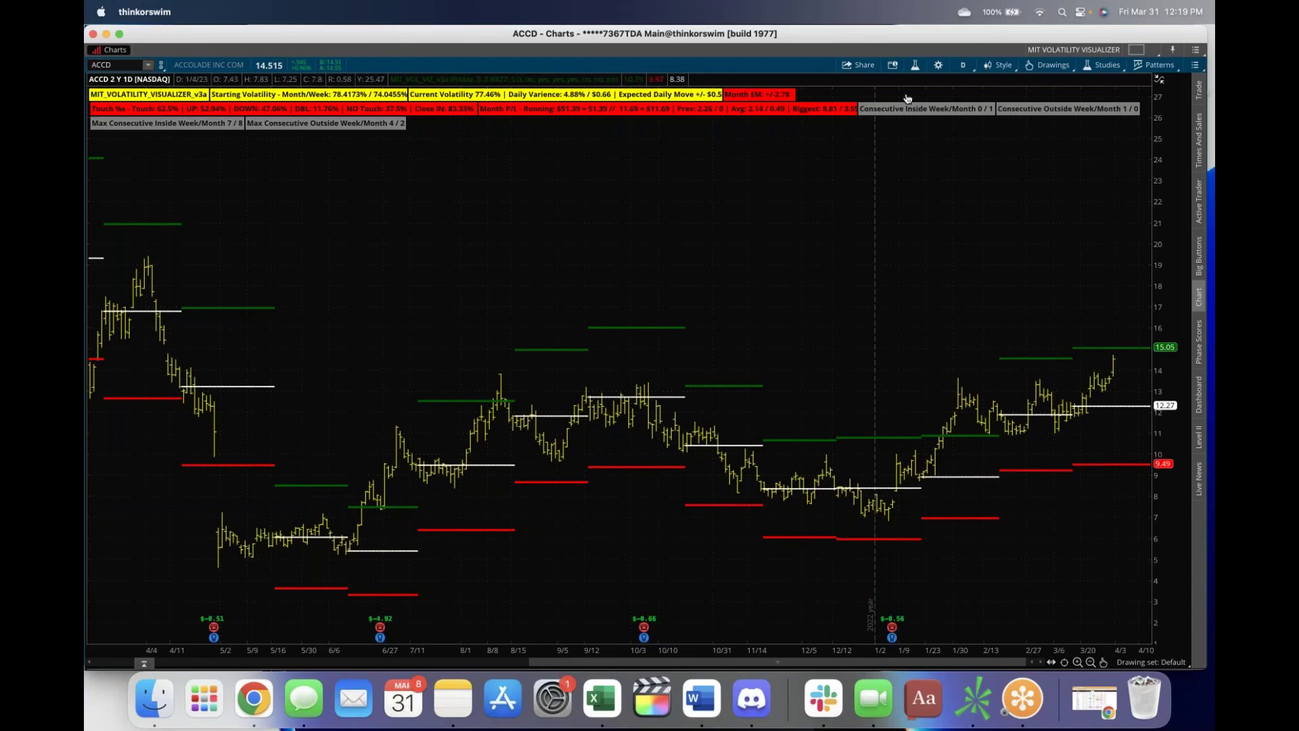
{"action": "left_click", "coordinate": [963, 65]}
{"action": "scroll", "coordinate": [998, 259], "scroll_direction": "down", "scroll_amount": 3}
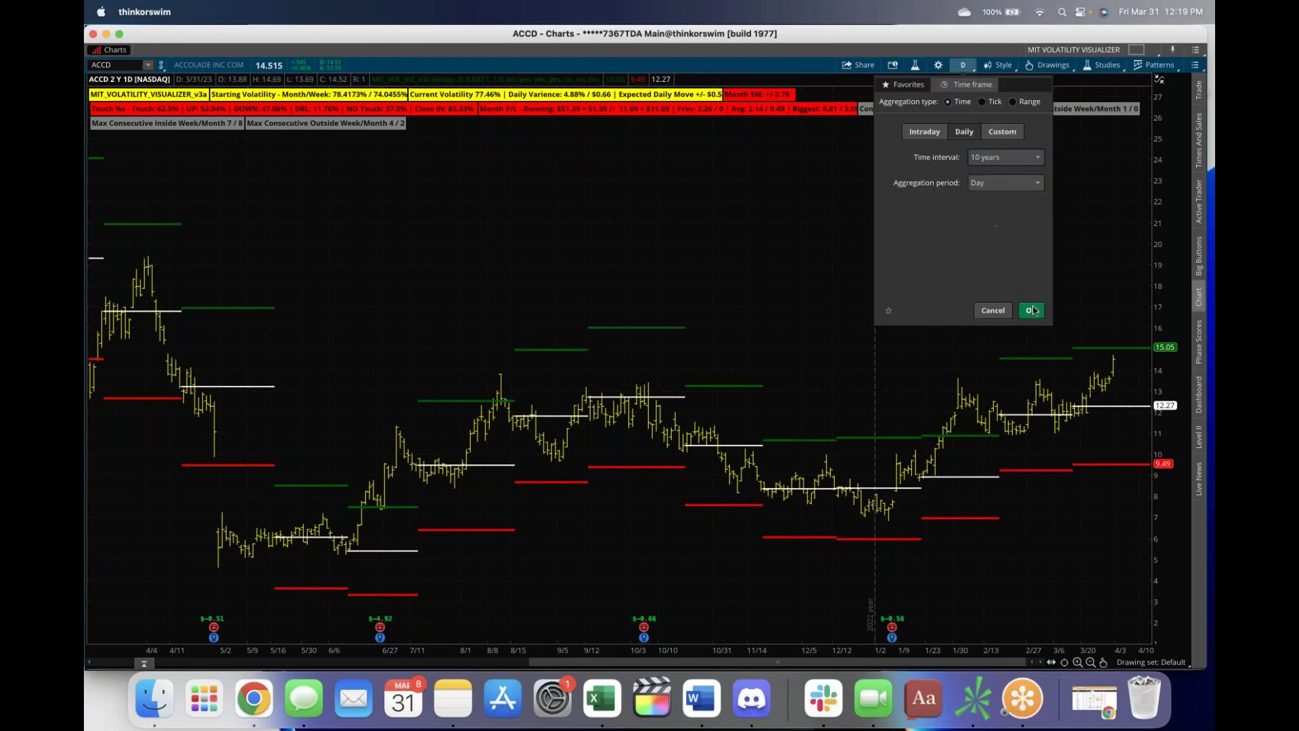
{"action": "left_click", "coordinate": [998, 258]}
{"action": "left_click", "coordinate": [991, 165]}
{"action": "left_click", "coordinate": [996, 184]}
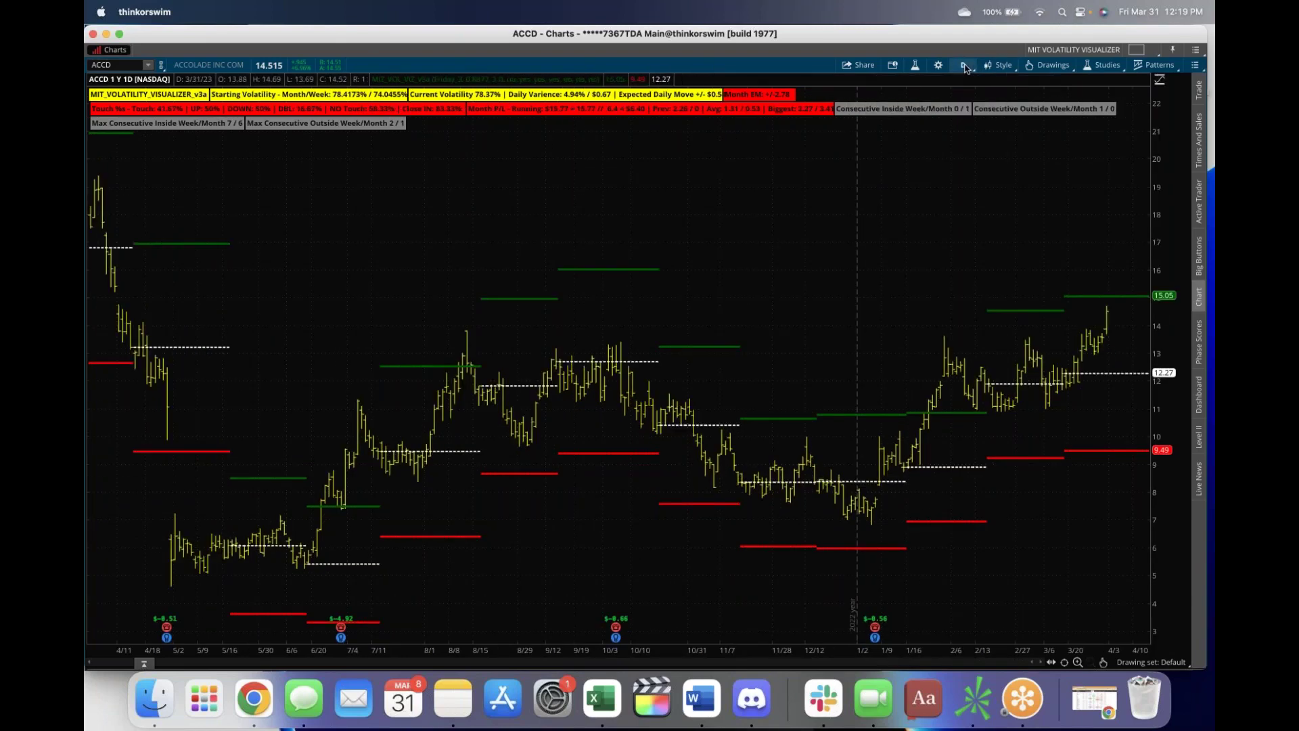
{"action": "left_click", "coordinate": [962, 64]}
{"action": "left_click", "coordinate": [911, 214]}
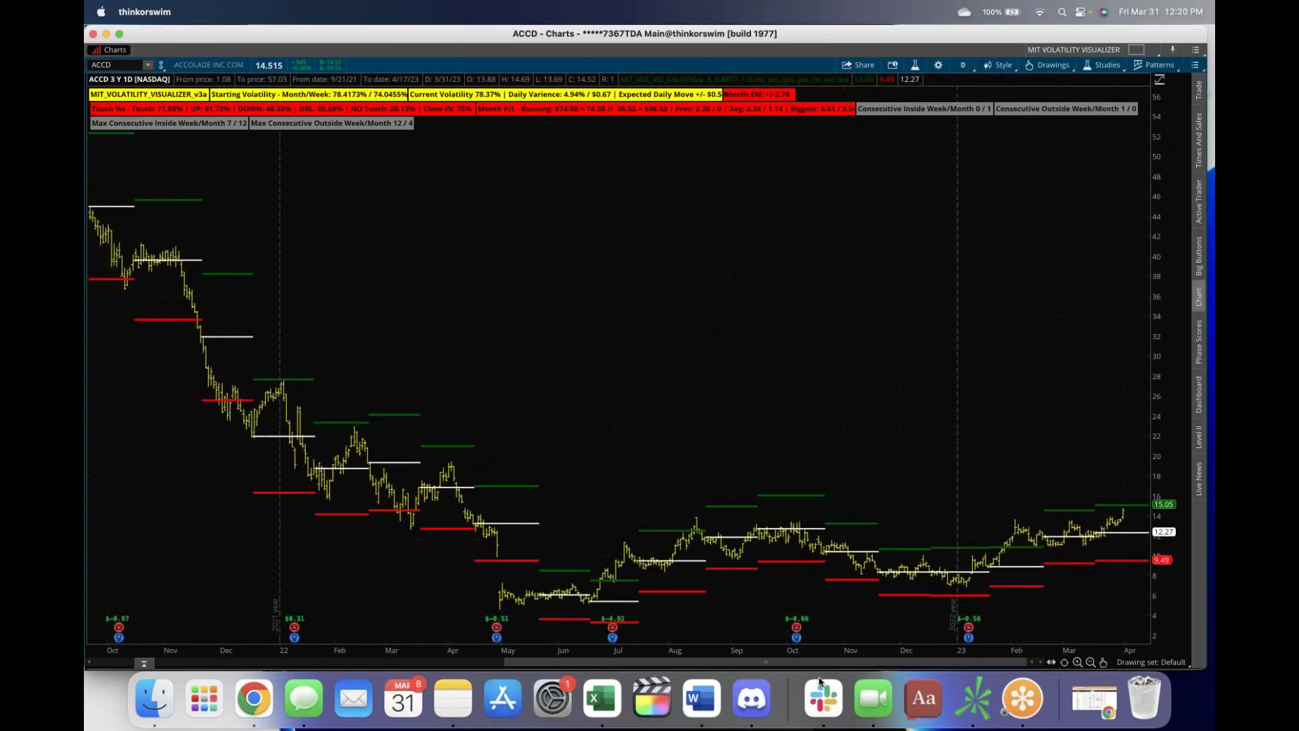
{"action": "scroll", "coordinate": [729, 667], "scroll_direction": "up", "scroll_amount": 5}
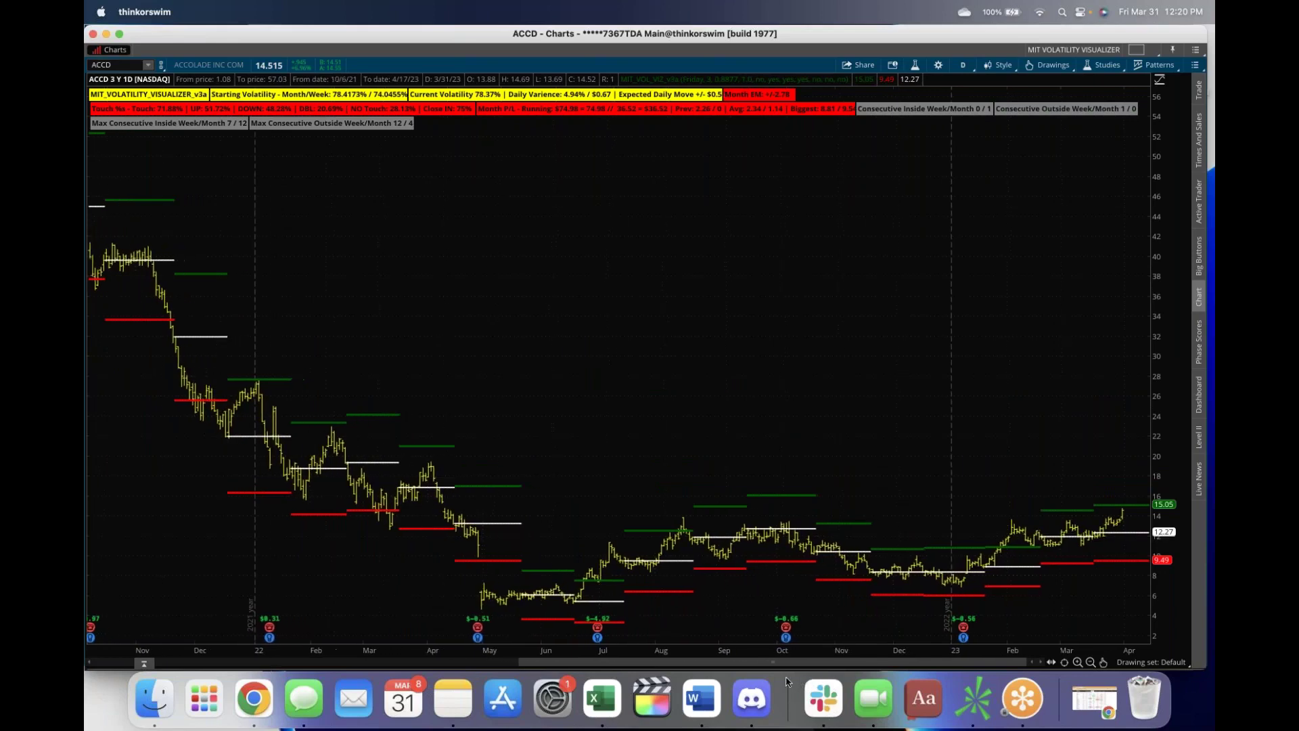
{"action": "scroll", "coordinate": [608, 632], "scroll_direction": "up", "scroll_amount": 5}
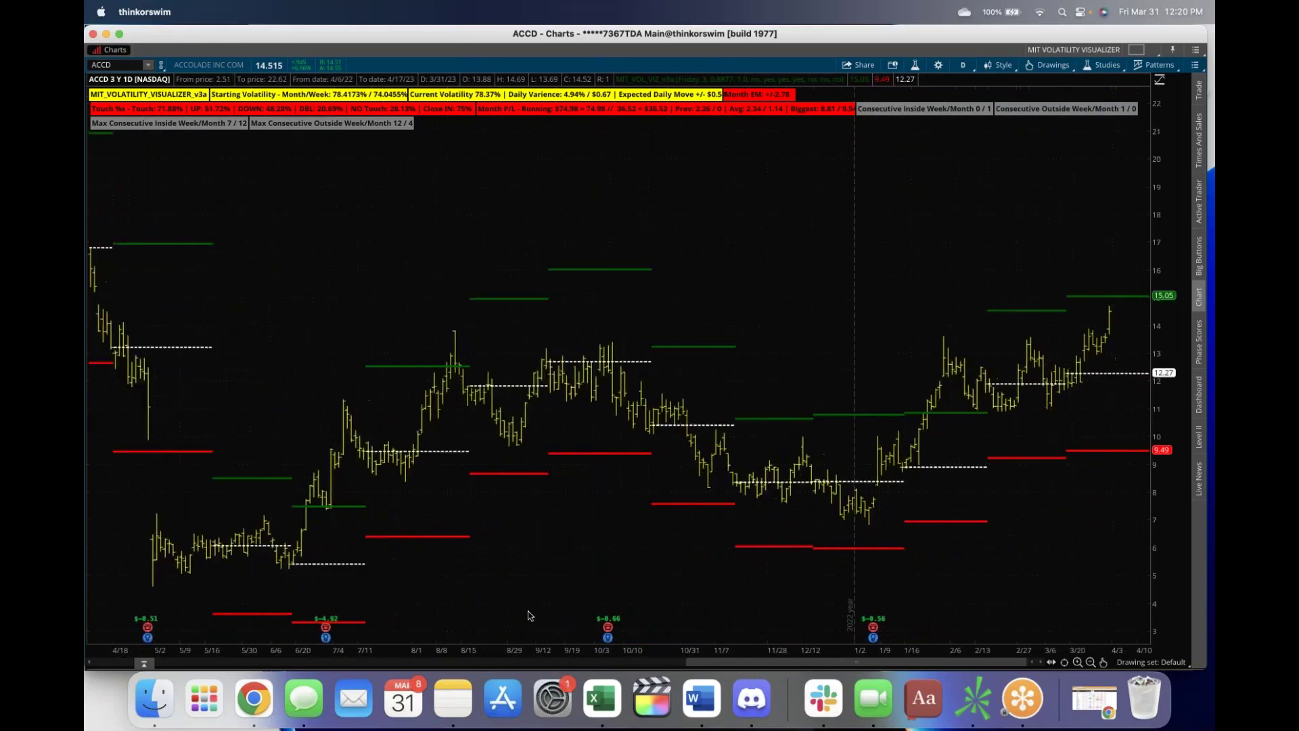
{"action": "scroll", "coordinate": [525, 613], "scroll_direction": "up", "scroll_amount": 1}
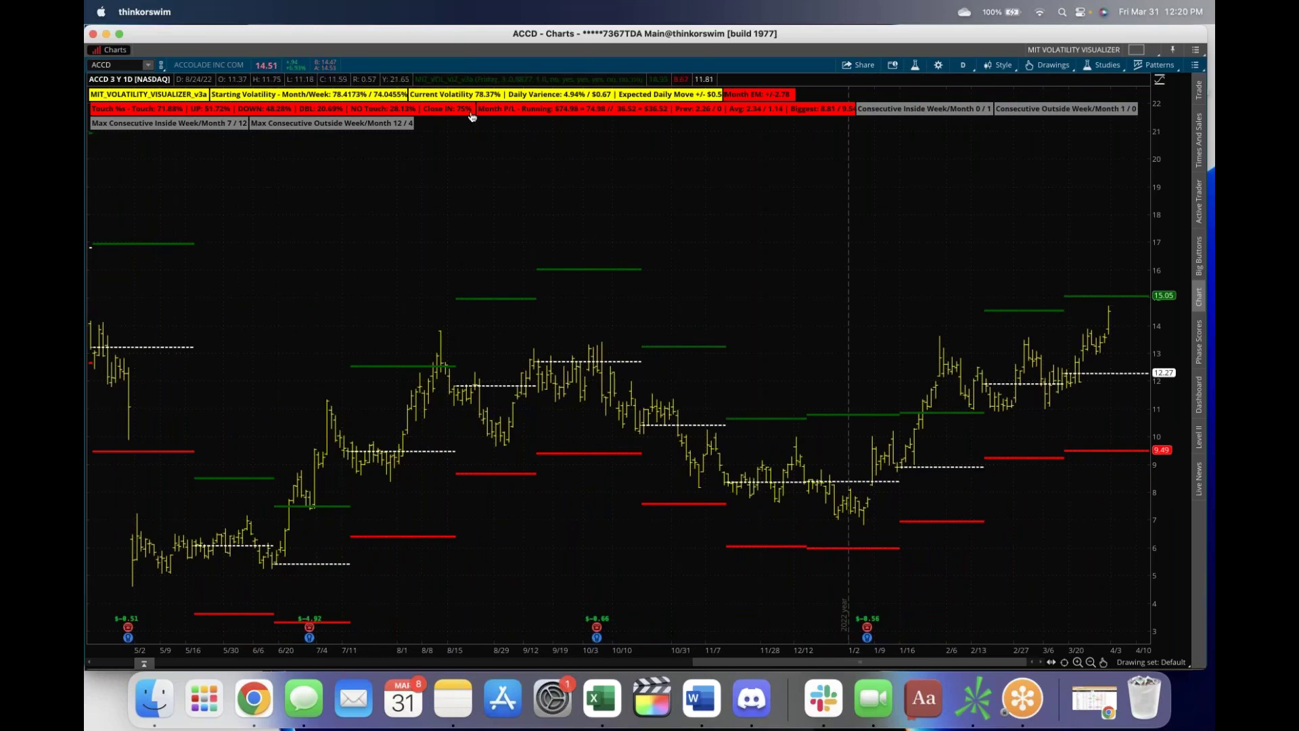
{"action": "left_click", "coordinate": [964, 67]}
{"action": "left_click", "coordinate": [969, 87]}
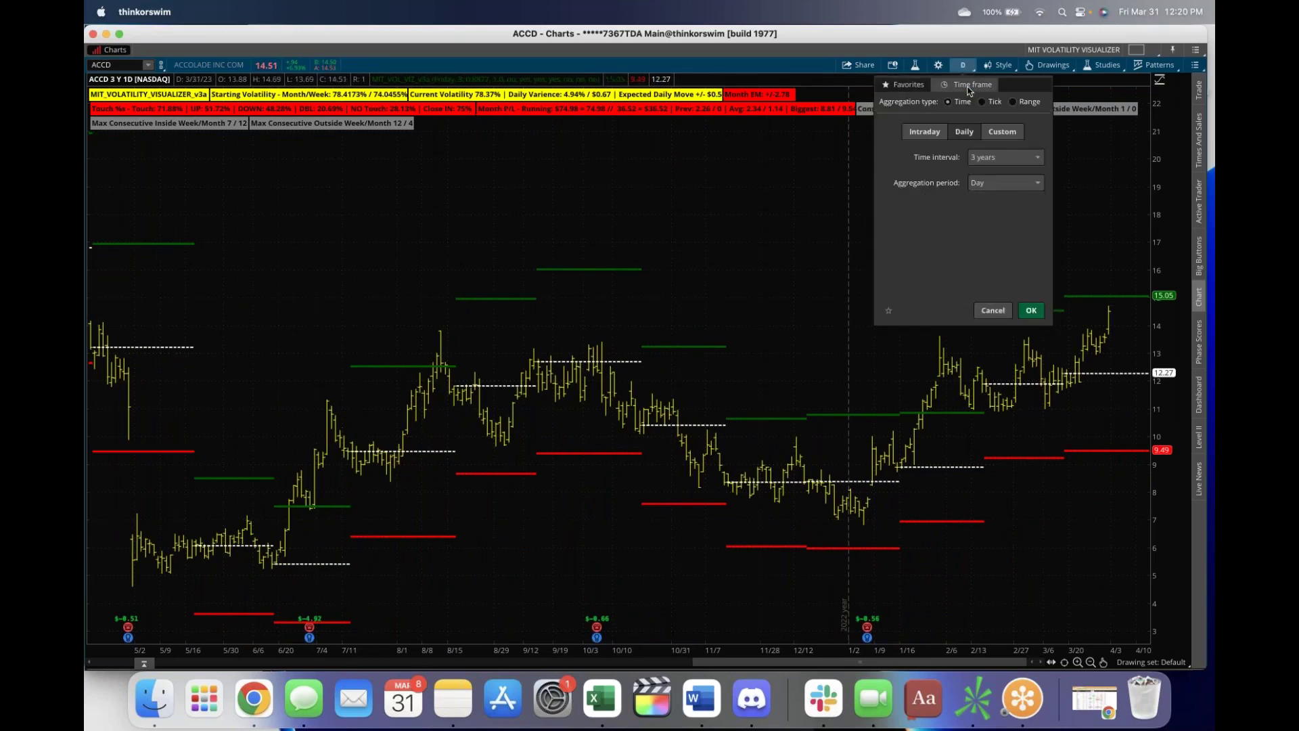
{"action": "left_click", "coordinate": [981, 159]}
{"action": "left_click", "coordinate": [983, 182]}
{"action": "left_click", "coordinate": [1030, 310]}
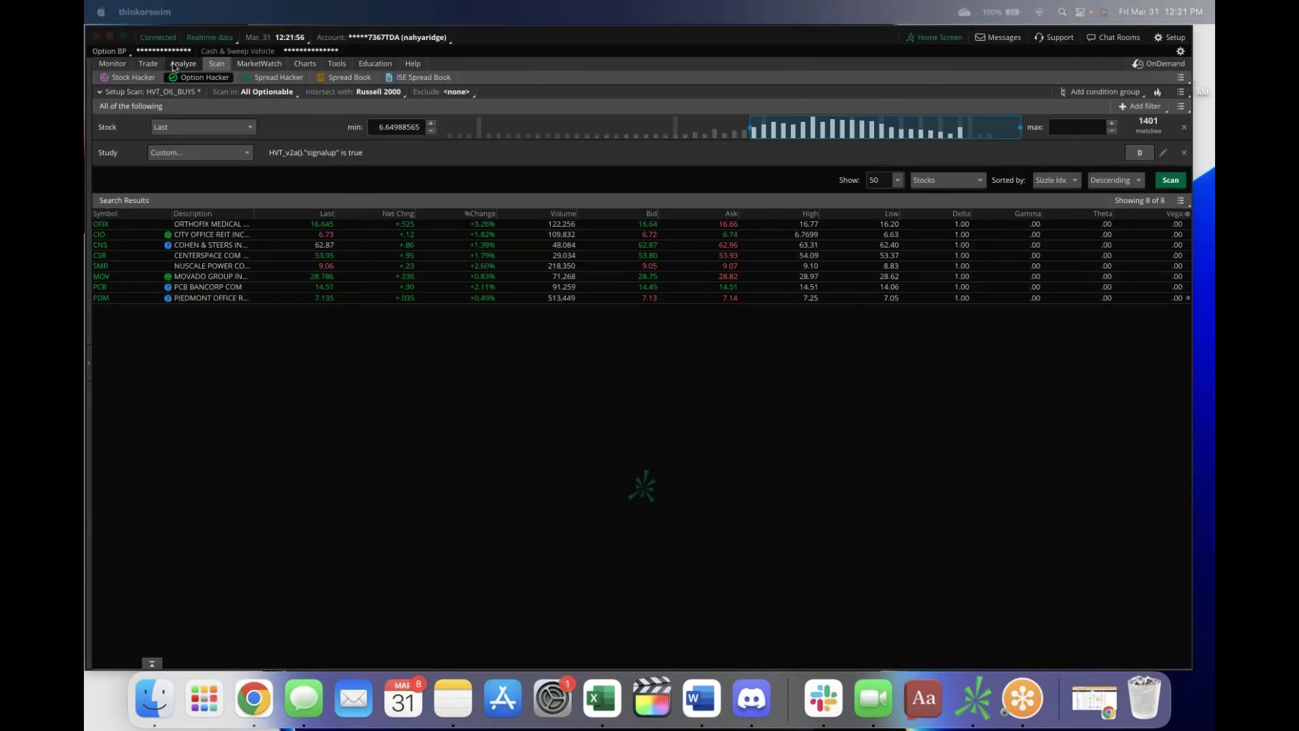
- Load the ACCD option chain on the Trade tab
{"action": "left_click", "coordinate": [148, 63]}
{"action": "left_click", "coordinate": [140, 92]}
{"action": "type", "text": "A"}
{"action": "type", "text": "CCD"}
{"action": "key", "text": "Return"}
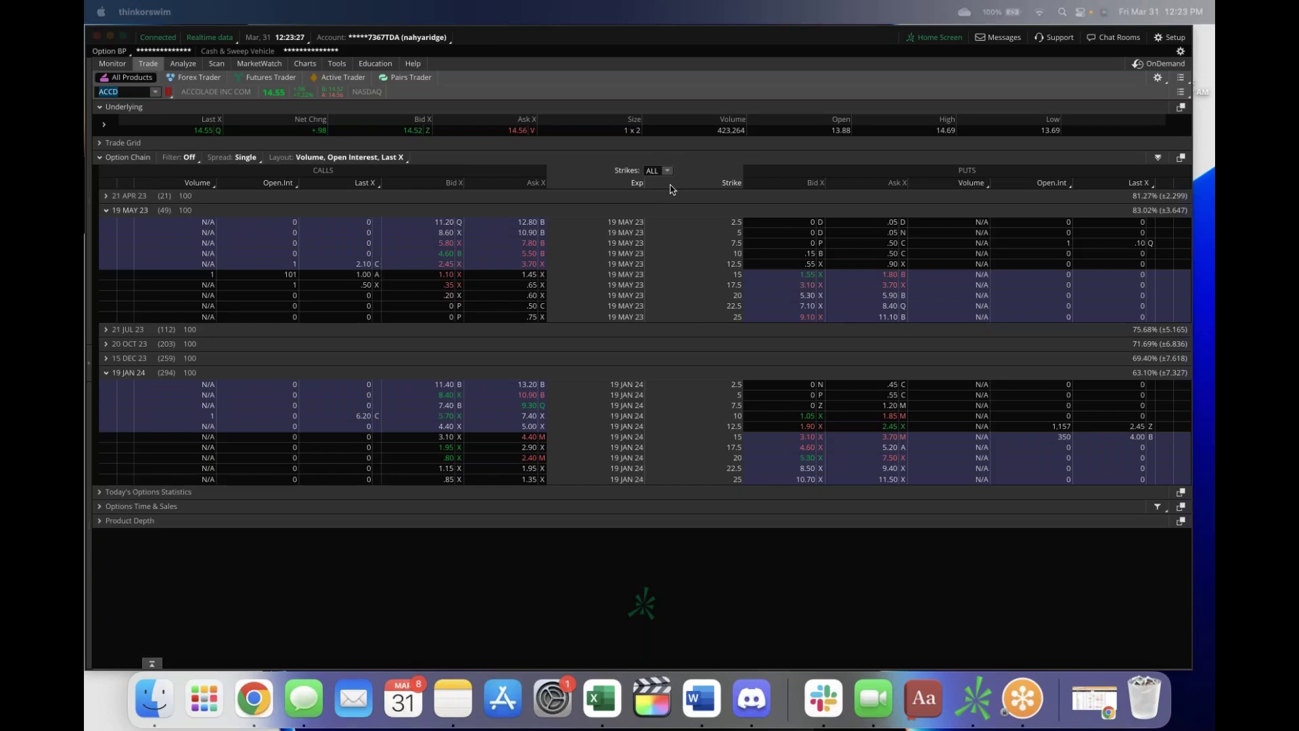
- Expand the 21 APR 23 expiration to list ACCD strikes from 2.5 to 25
{"action": "left_click", "coordinate": [106, 196]}
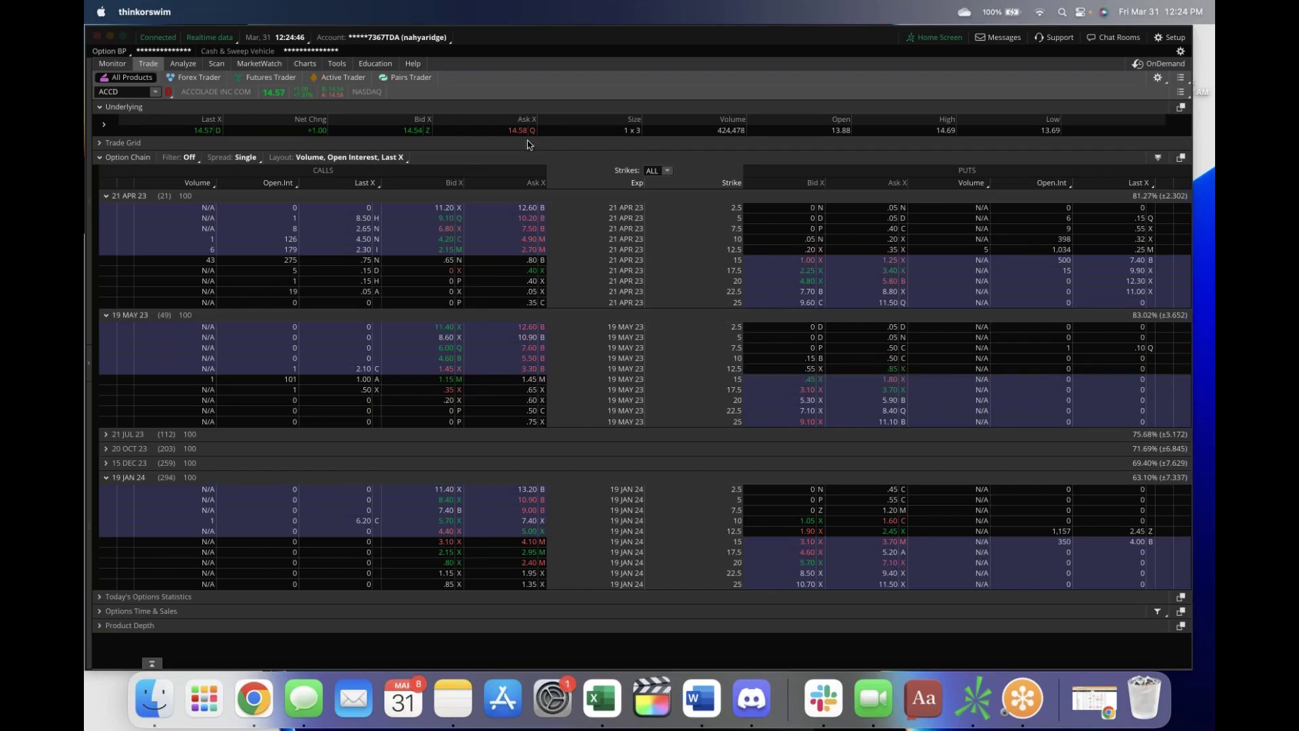
{"action": "left_click", "coordinate": [302, 65]}
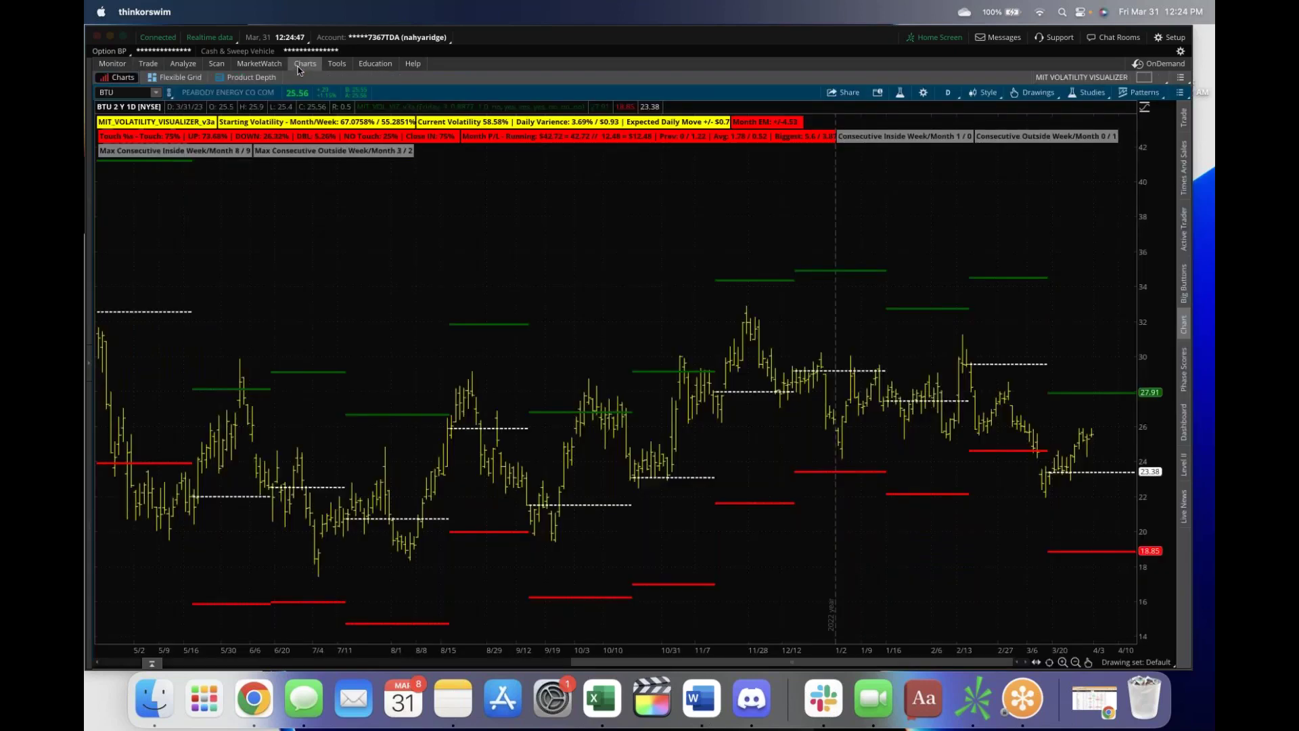
{"action": "left_click", "coordinate": [139, 90]}
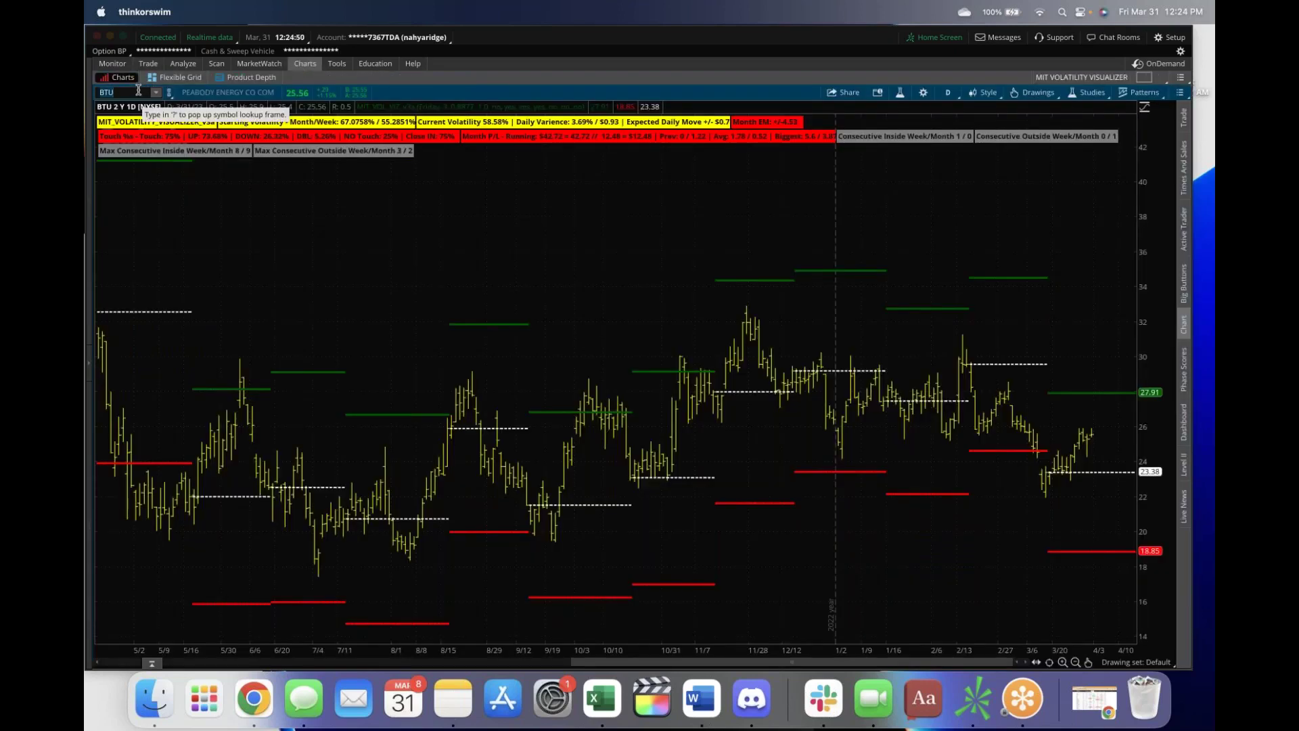
{"action": "key", "text": "BackSpace"}
{"action": "key", "text": "BackSpace"}
{"action": "key", "text": "BackSpace"}
{"action": "type", "text": "ACCD"}
{"action": "key", "text": "Return"}
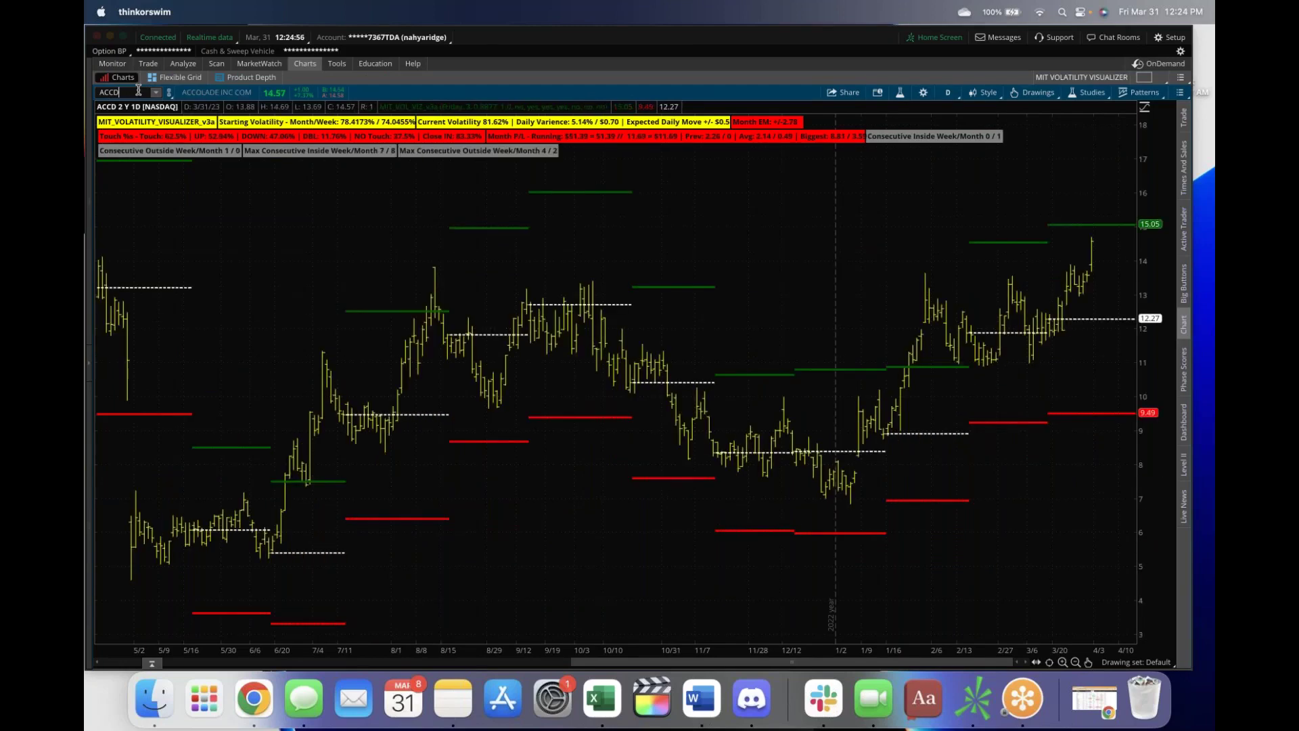
{"action": "left_click", "coordinate": [138, 90]}
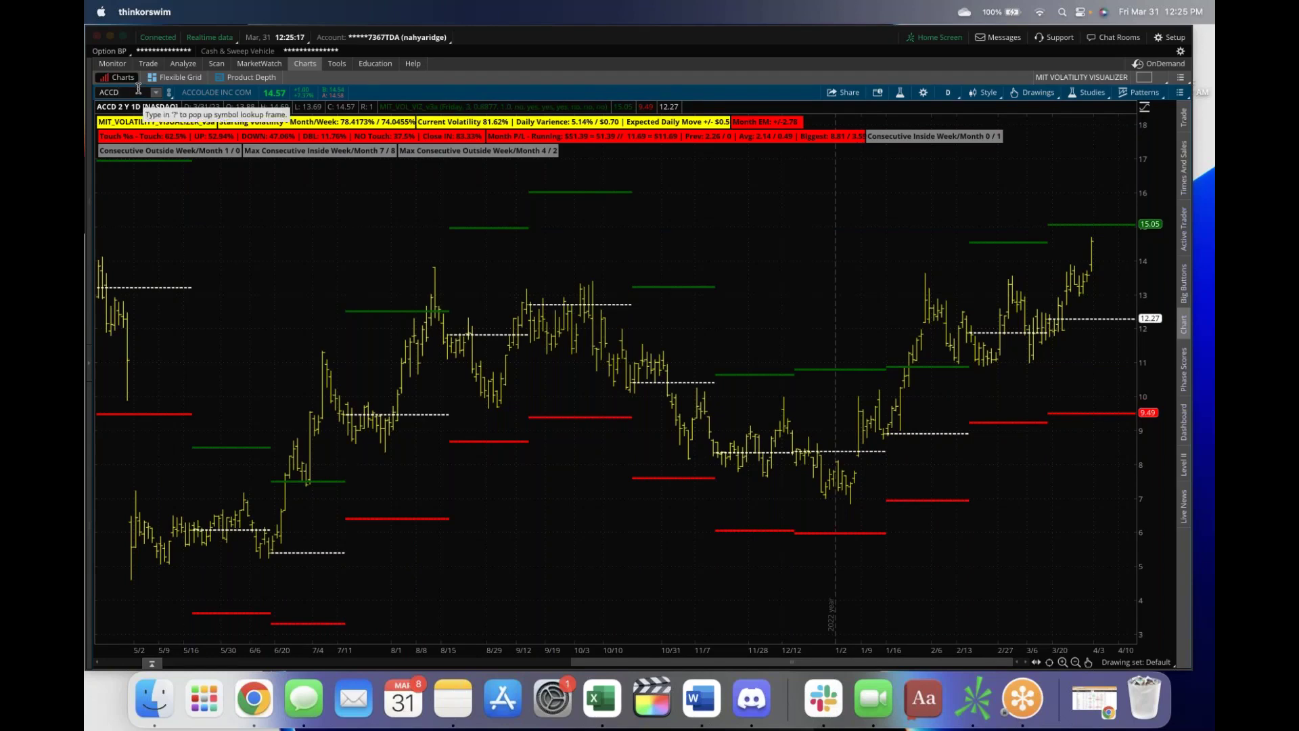
{"action": "type", "text": "LOVE"}
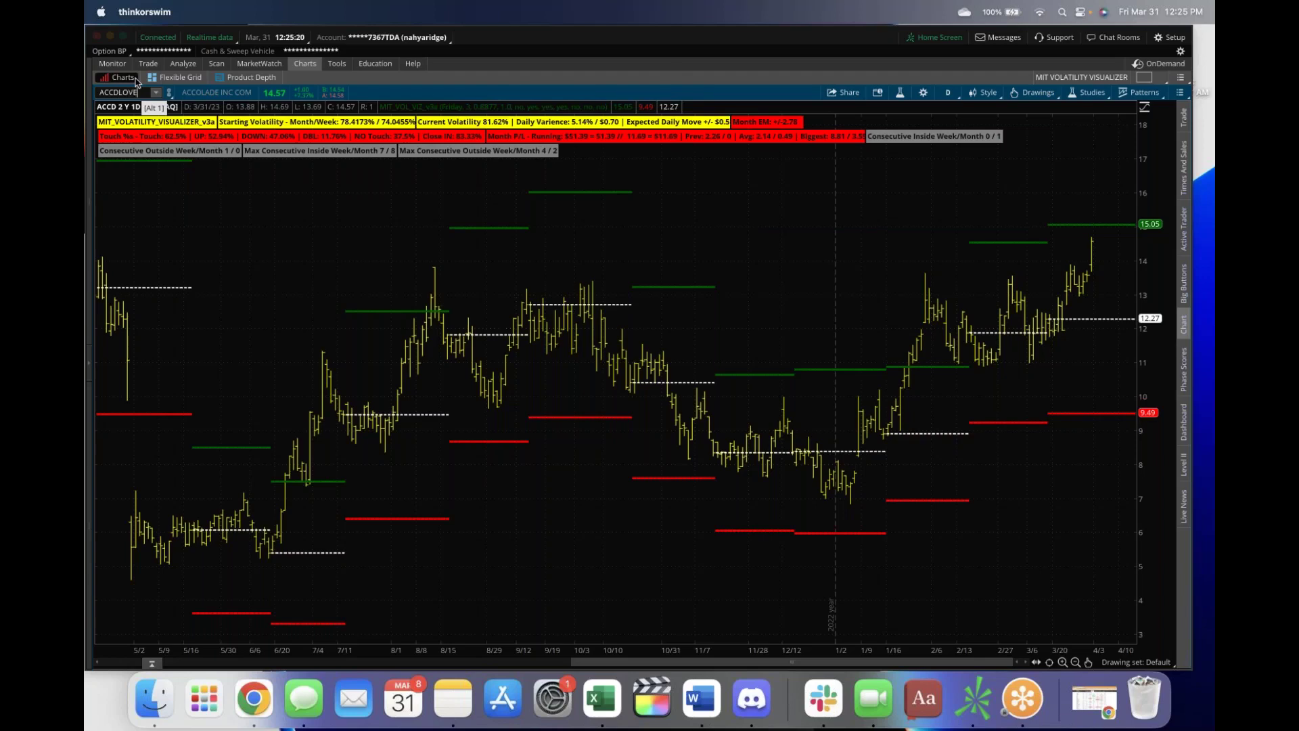
{"action": "key", "text": "BackSpace"}
{"action": "key", "text": "BackSpace"}
{"action": "key", "text": "BackSpace"}
{"action": "key", "text": "BackSpace"}
{"action": "key", "text": "BackSpace"}
{"action": "key", "text": "BackSpace"}
{"action": "type", "text": "LOVE"}
{"action": "key", "text": "Return"}
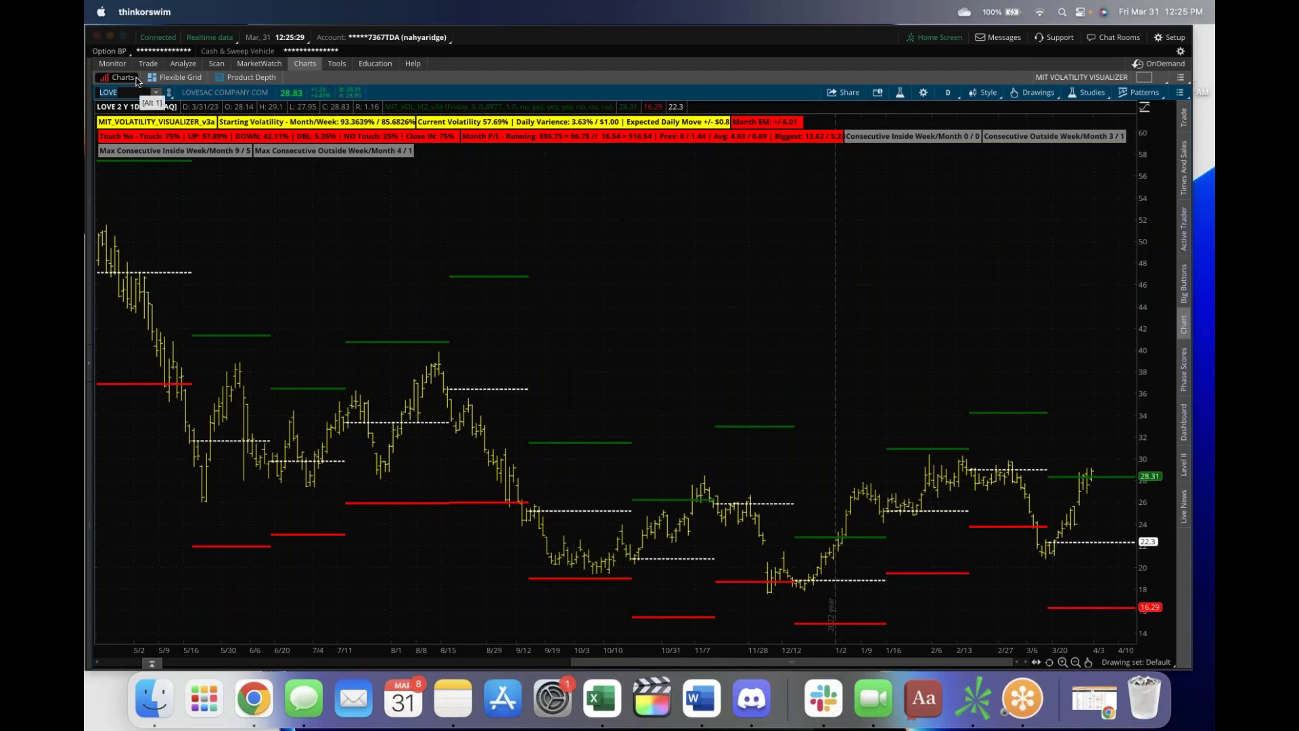
{"action": "key", "text": "BackSpace"}
{"action": "key", "text": "BackSpace"}
{"action": "key", "text": "BackSpace"}
{"action": "key", "text": "BackSpace"}
{"action": "type", "text": "ACCD"}
{"action": "key", "text": "Return"}
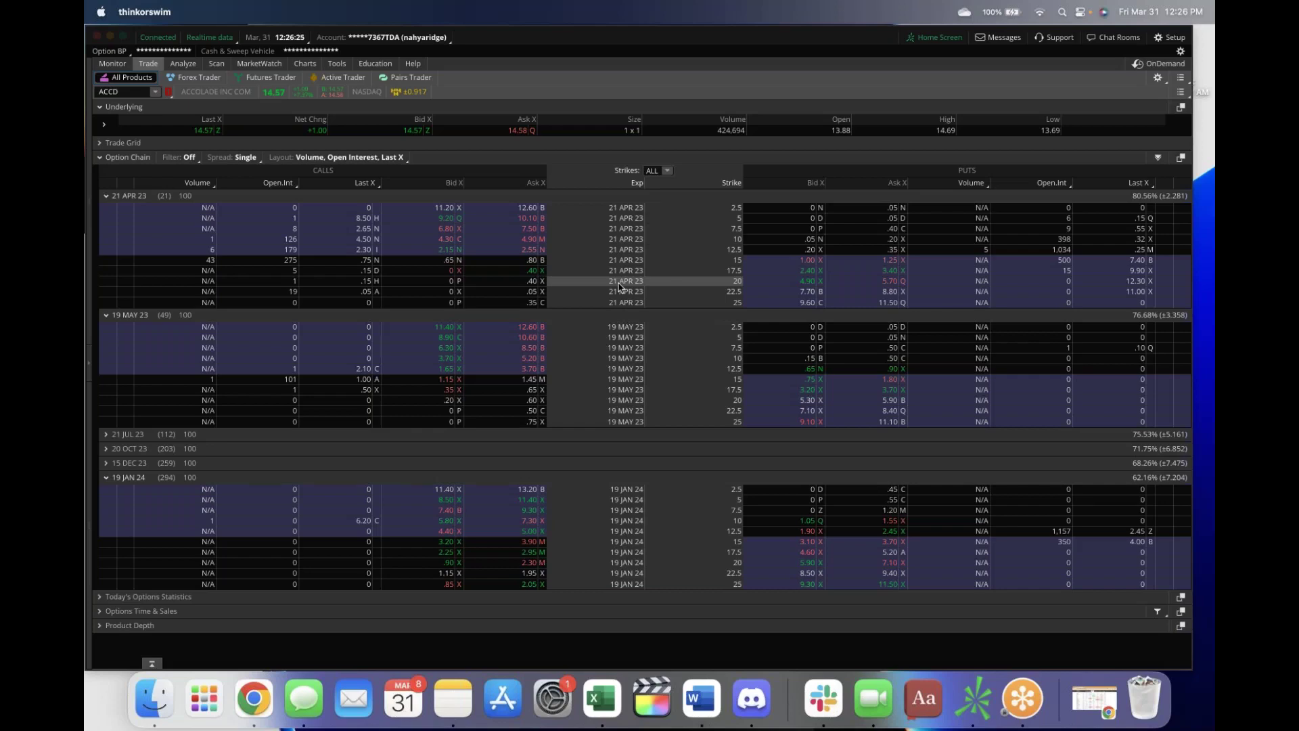
- Select the ACCD ticker in the symbol box so it can be replaced
{"action": "left_click", "coordinate": [111, 92]}
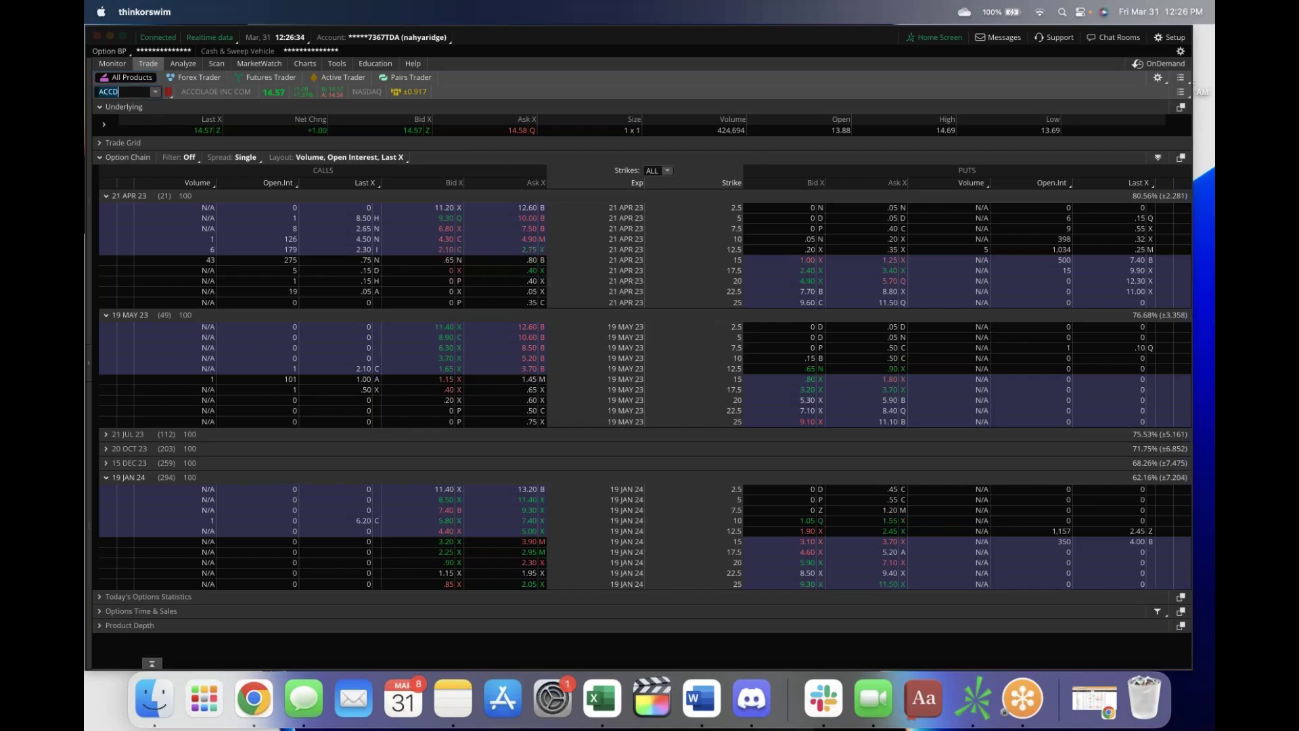
- Enter NEO as the new symbol
{"action": "type", "text": "NEO"}
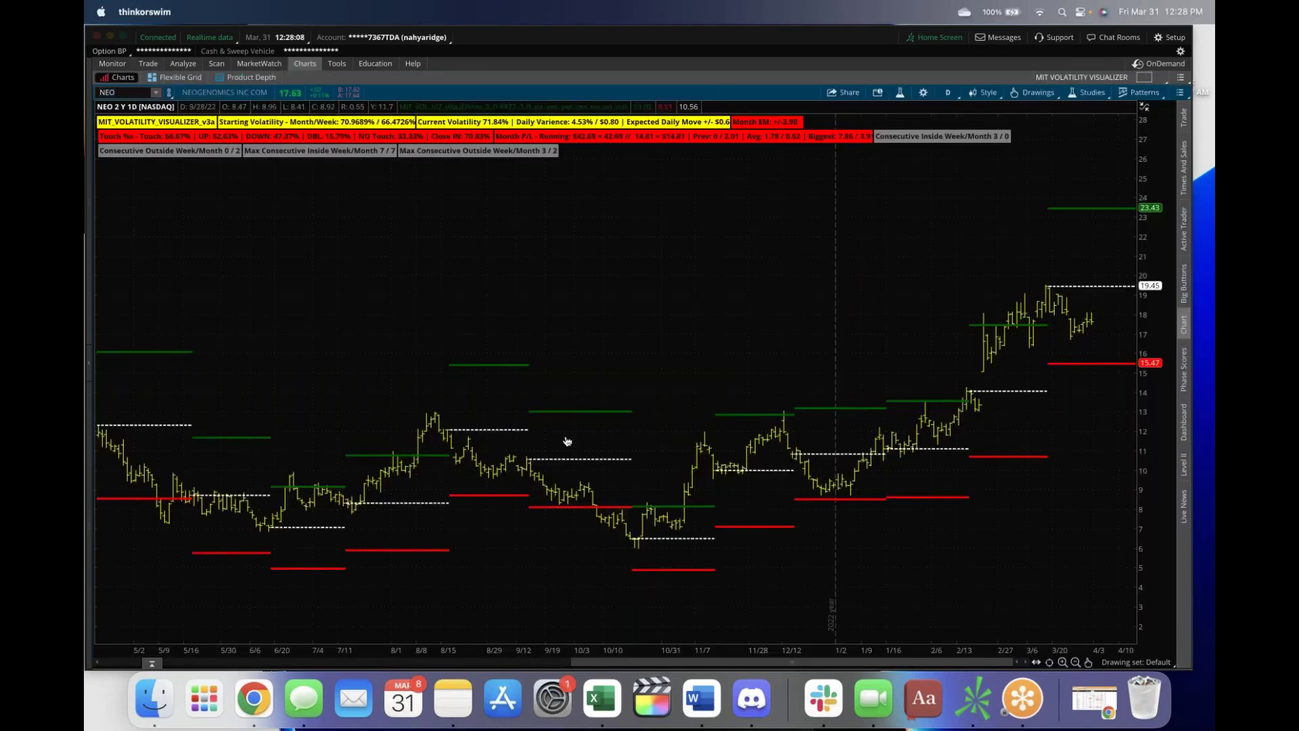
- Zoom out the NEO chart's time axis and rescale prices to show the slide from about 50
{"action": "scroll", "coordinate": [568, 441], "scroll_direction": "down", "scroll_amount": 3}
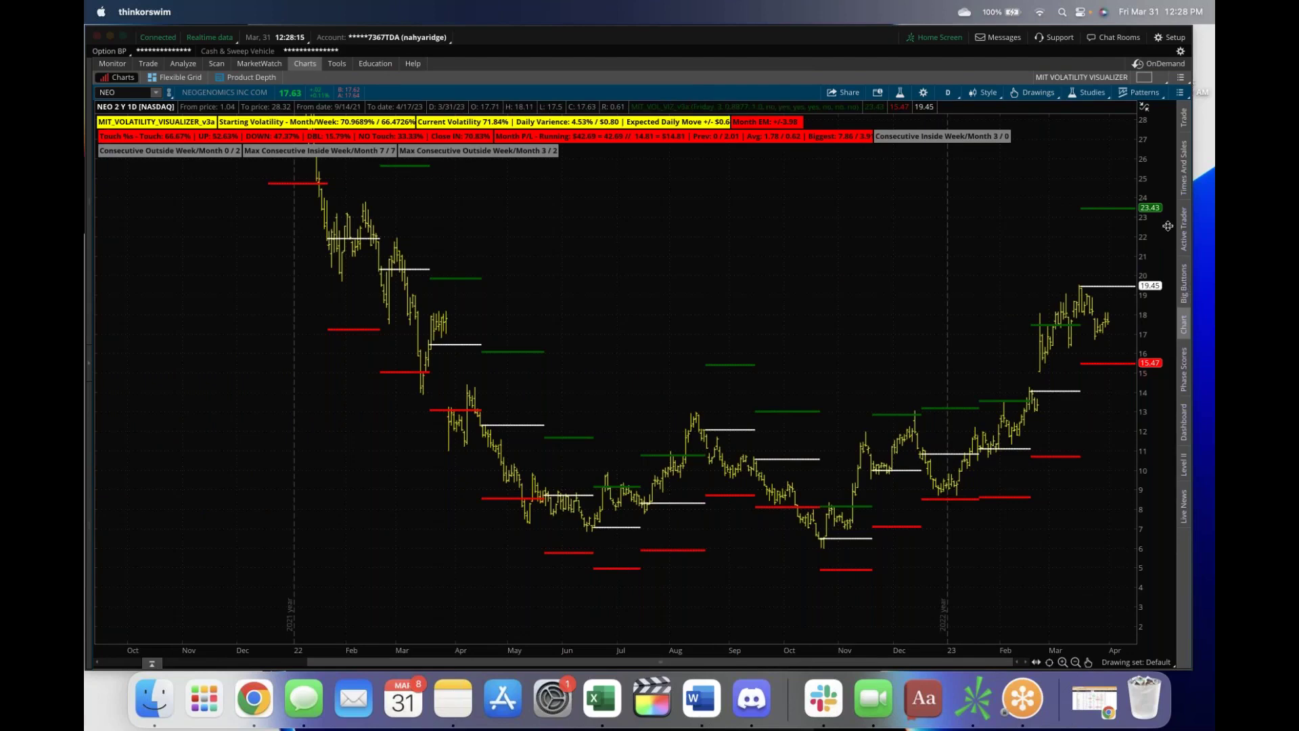
{"action": "left_click_drag", "start_coordinate": [1167, 225], "coordinate": [323, 555]}
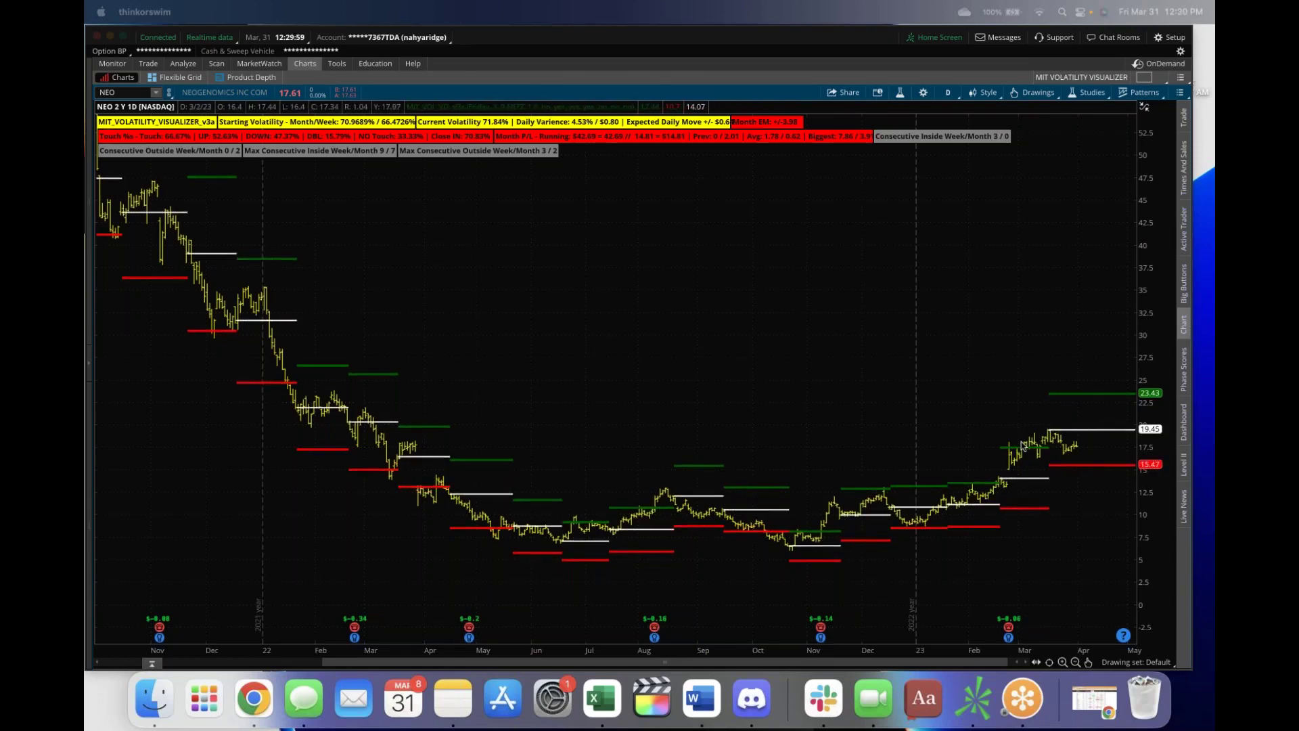
{"action": "left_click", "coordinate": [1149, 77]}
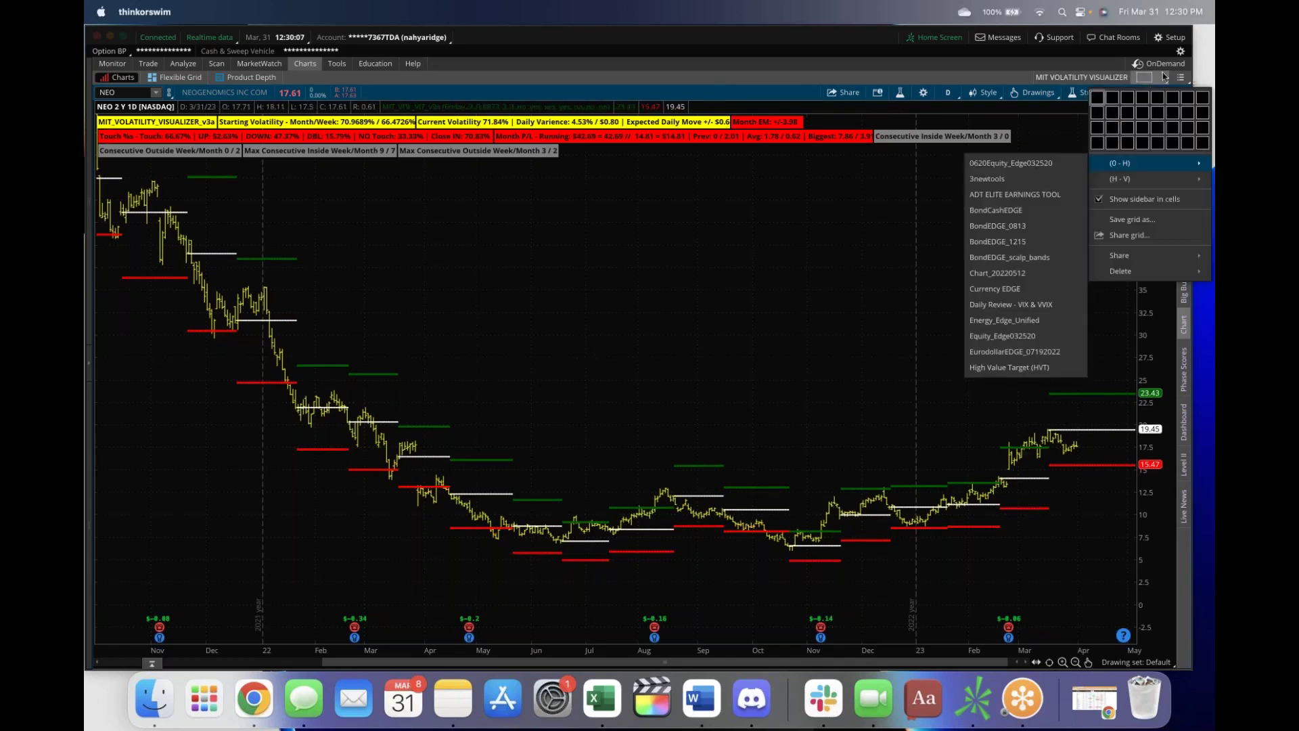
{"action": "left_click", "coordinate": [1149, 77]}
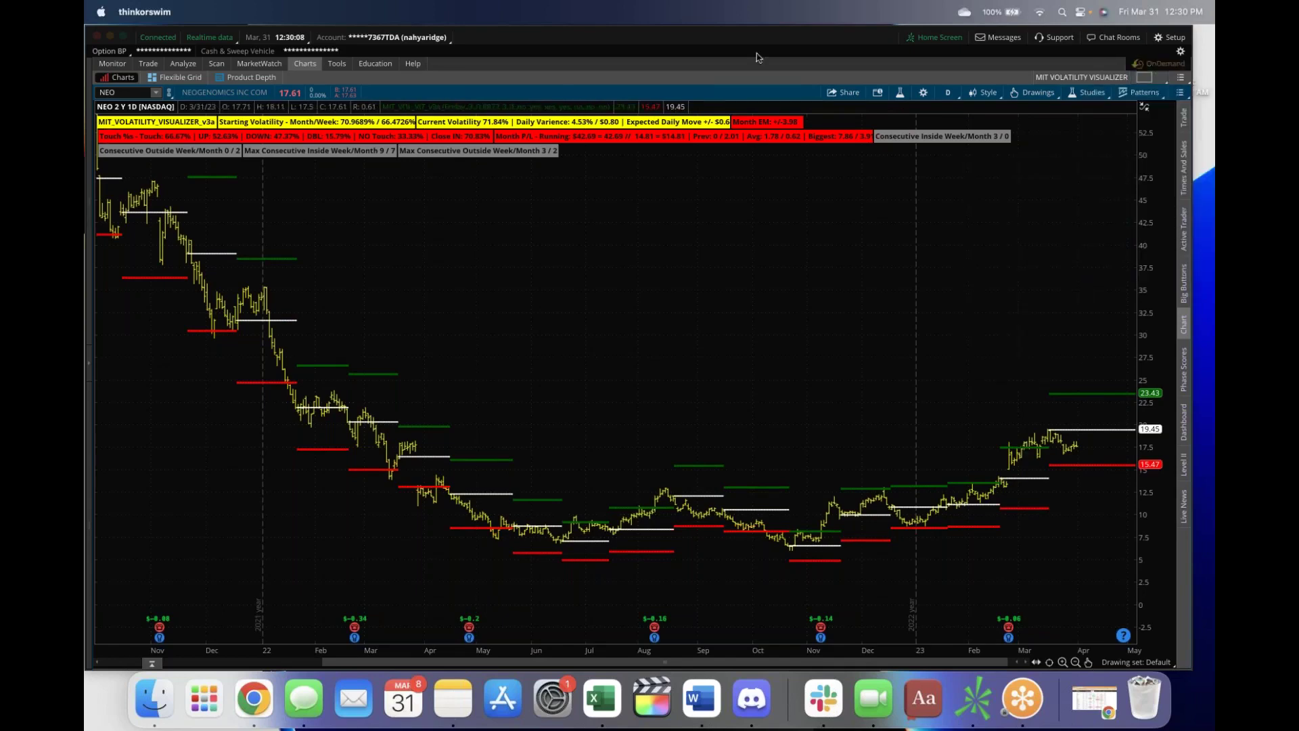
{"action": "left_click", "coordinate": [148, 64]}
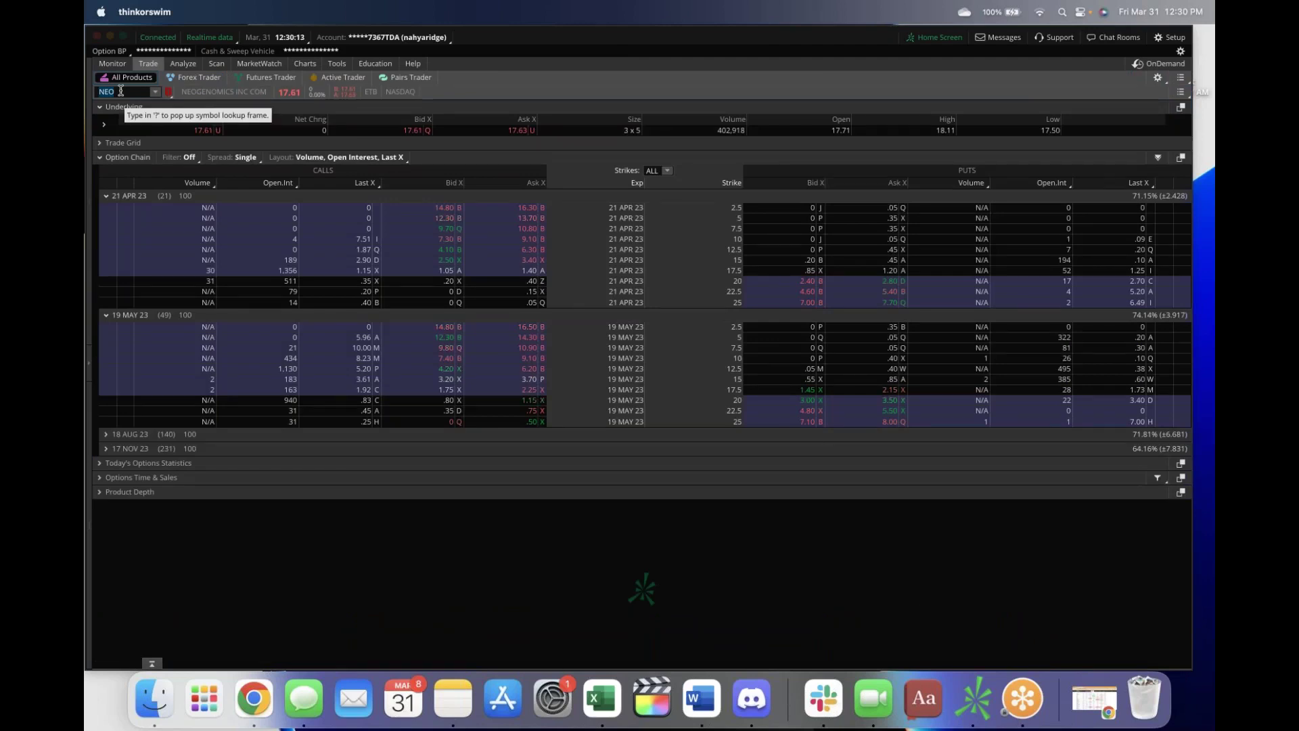
{"action": "left_click", "coordinate": [120, 91]}
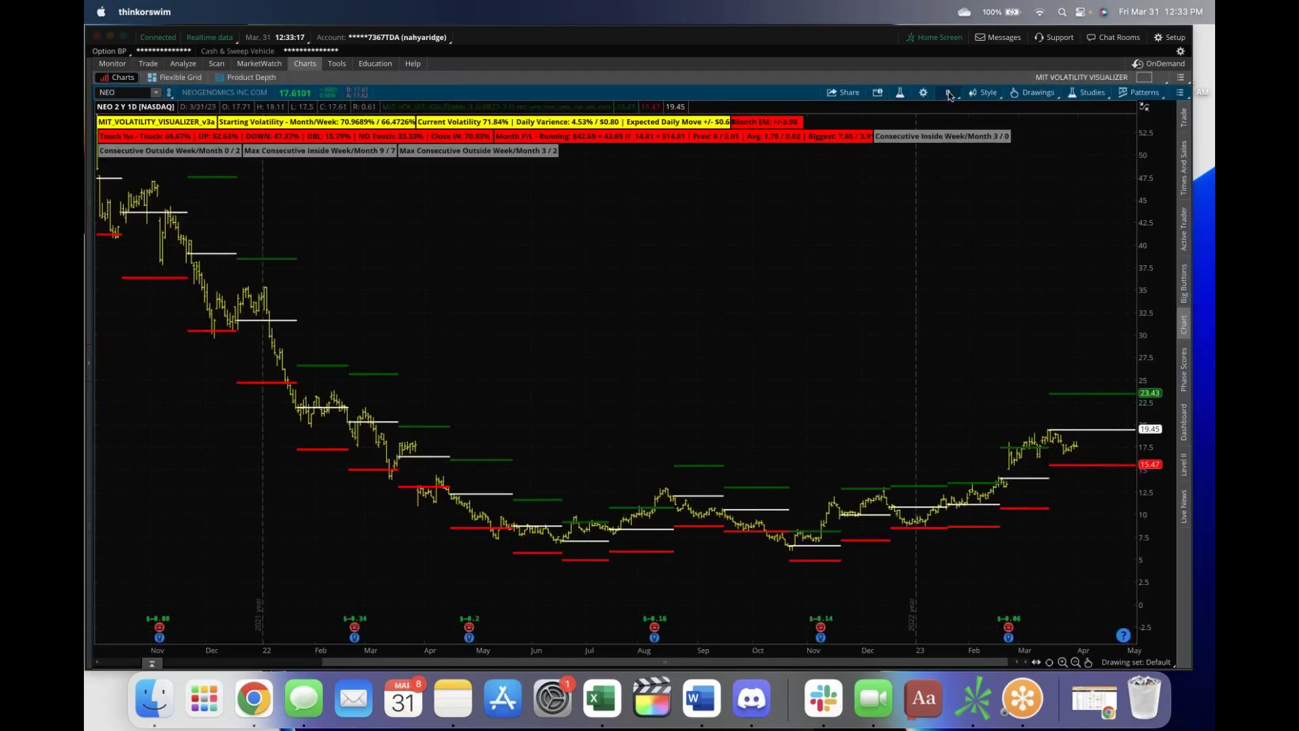
- Switch NEO to the Wk 3 Y : W time frame and load the High Value Target v2a layout
{"action": "left_click", "coordinate": [949, 94]}
{"action": "left_click", "coordinate": [896, 257]}
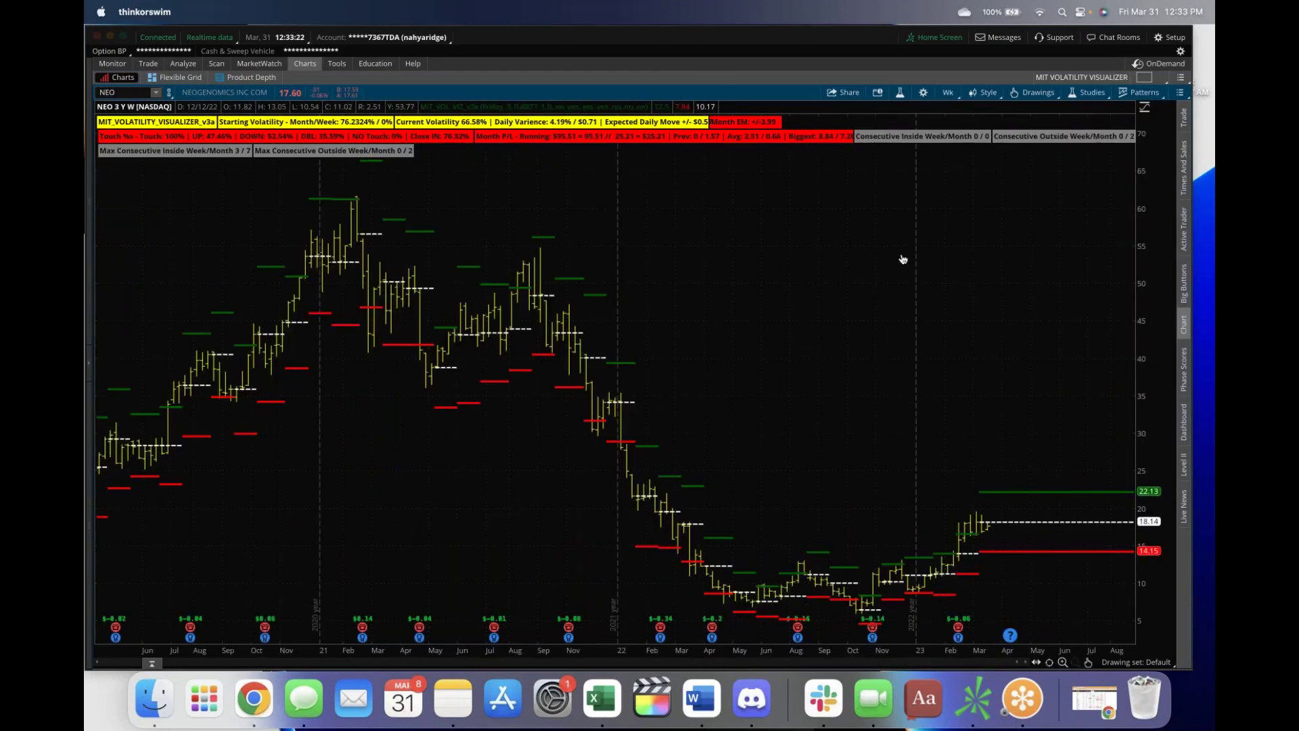
{"action": "left_click", "coordinate": [1144, 77]}
{"action": "mouse_move", "coordinate": [1119, 187]}
{"action": "left_click", "coordinate": [1009, 180]}
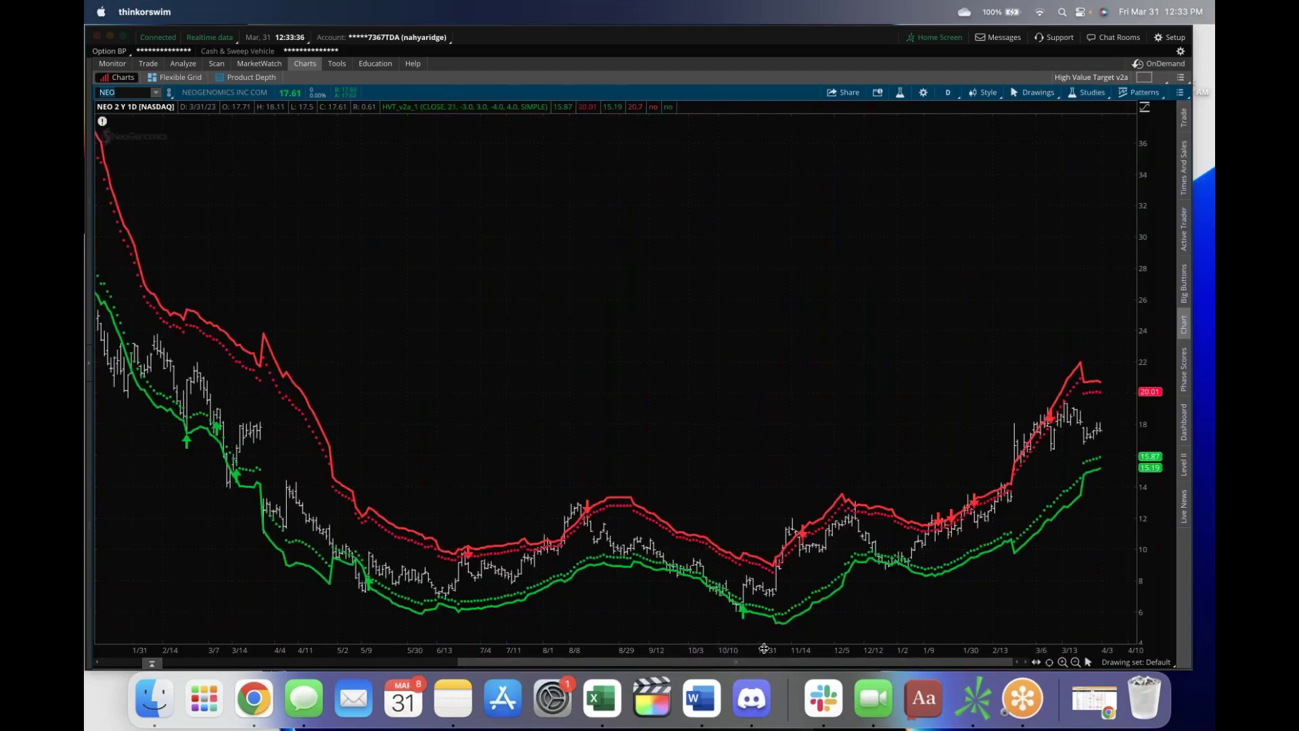
{"action": "left_click_drag", "start_coordinate": [764, 648], "coordinate": [826, 661]}
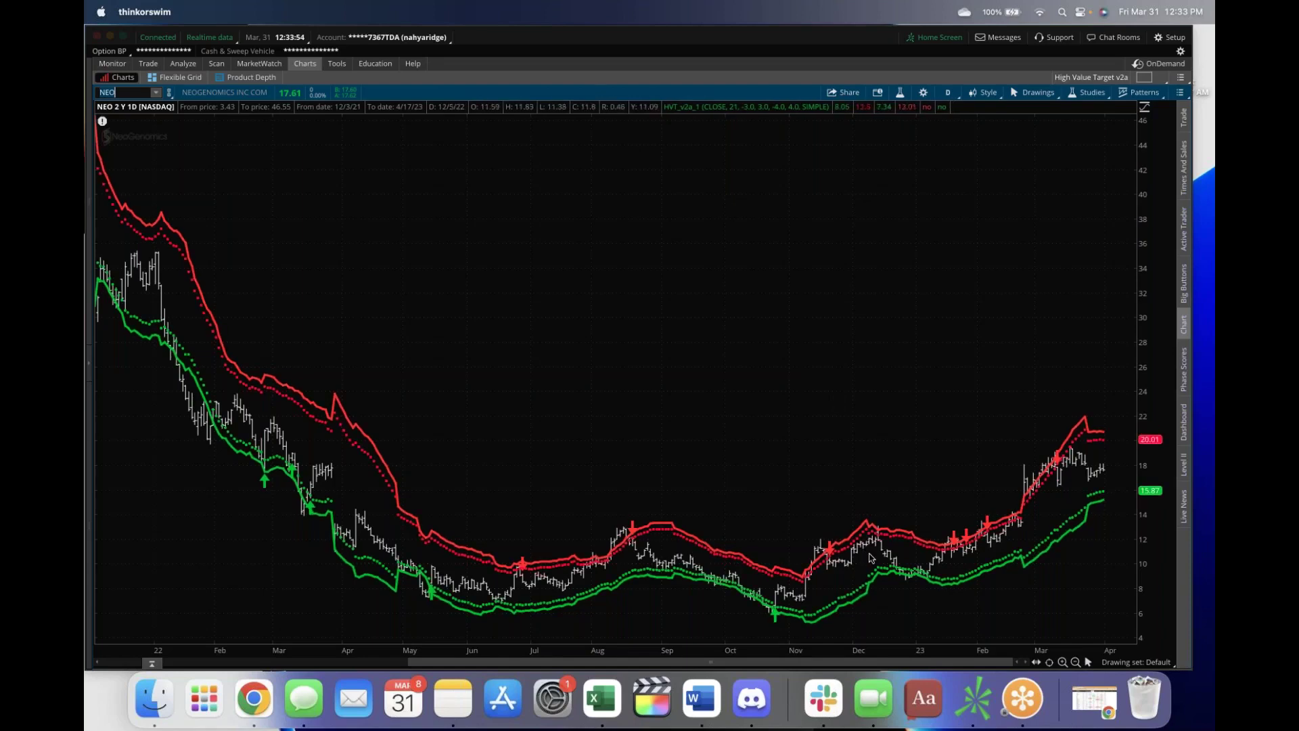
- Set the NEO chart to a 4-year interval with weekly aggregation, then rescale the axes
{"action": "left_click", "coordinate": [947, 92]}
{"action": "left_click", "coordinate": [954, 112]}
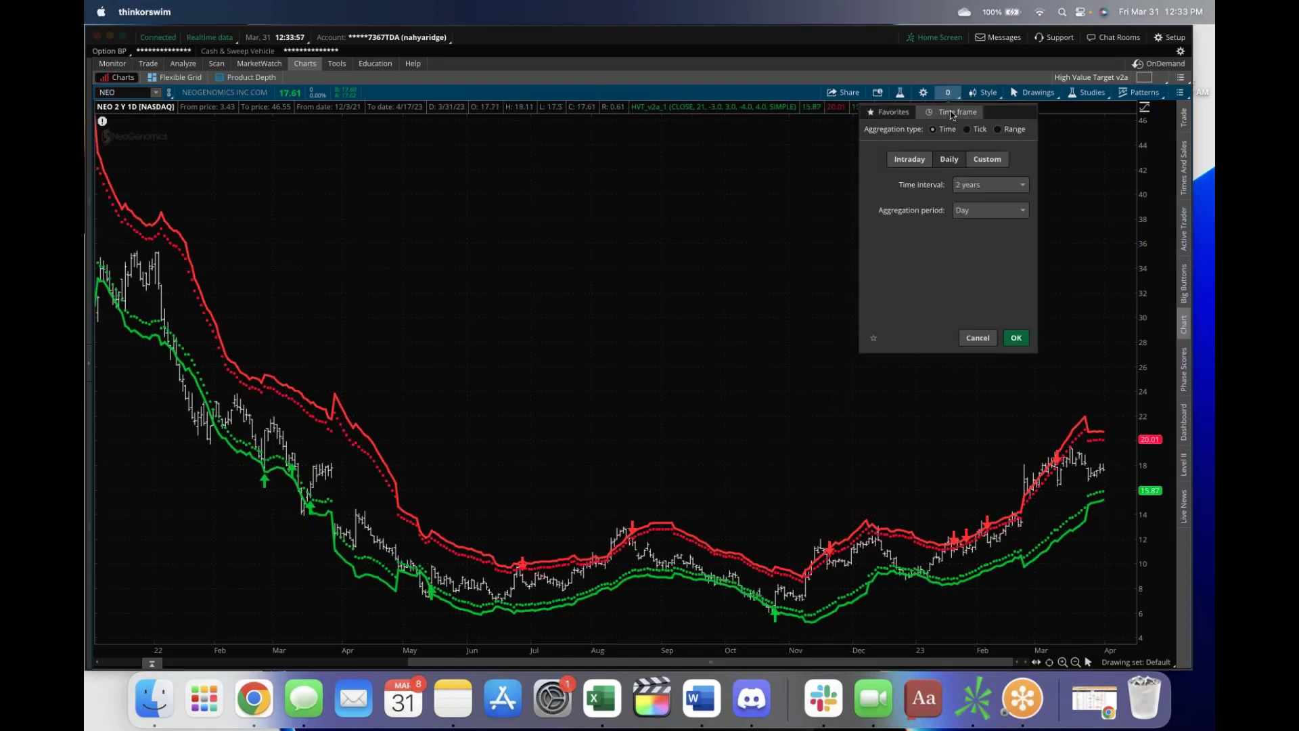
{"action": "left_click", "coordinate": [967, 185]}
{"action": "left_click", "coordinate": [971, 239]}
{"action": "left_click", "coordinate": [975, 211]}
{"action": "left_click", "coordinate": [973, 270]}
{"action": "left_click", "coordinate": [1016, 338]}
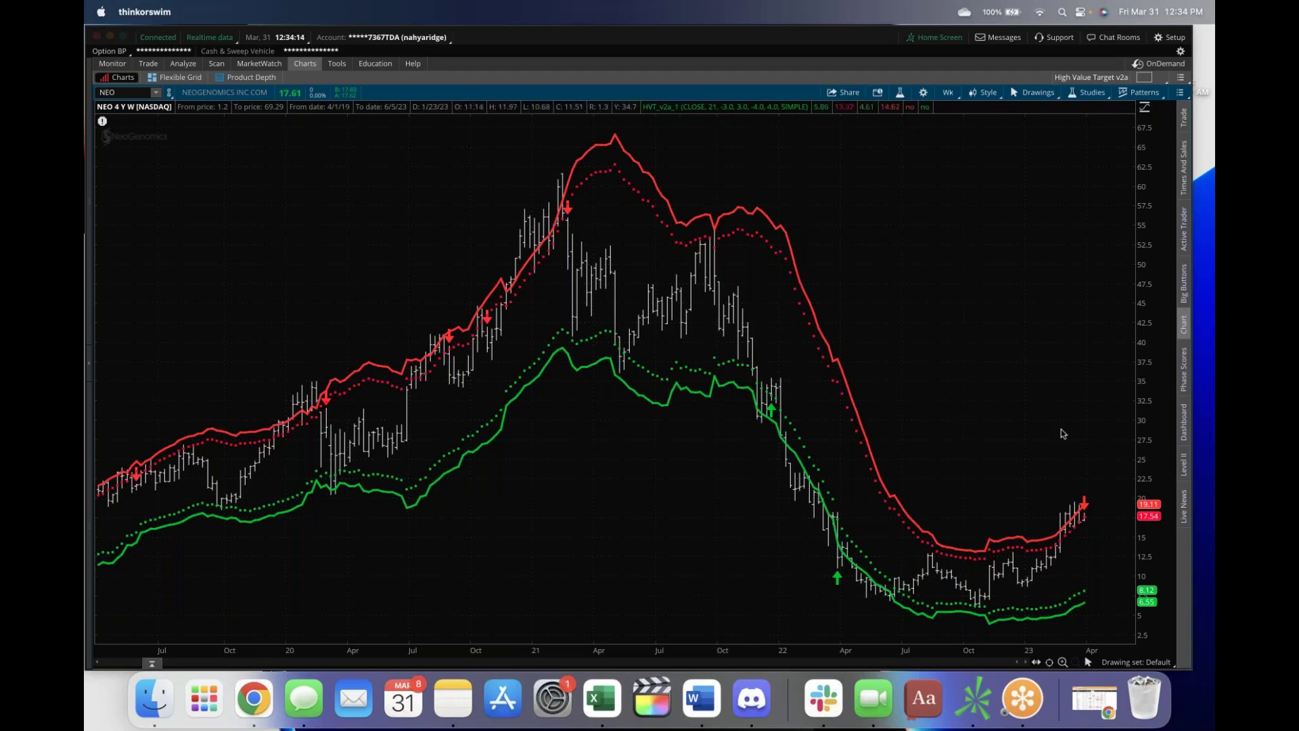
{"action": "left_click_drag", "start_coordinate": [1149, 467], "coordinate": [1150, 487]}
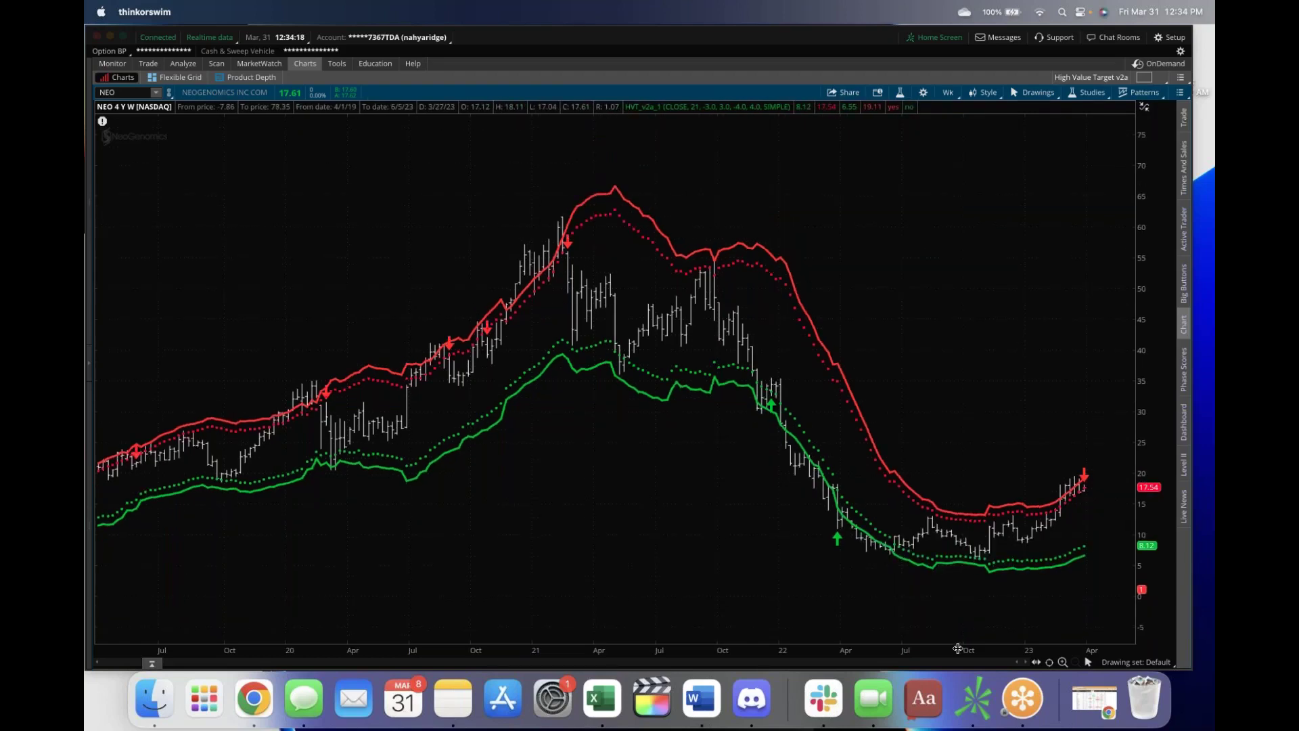
{"action": "scroll", "coordinate": [567, 420], "scroll_direction": "up", "scroll_amount": 3}
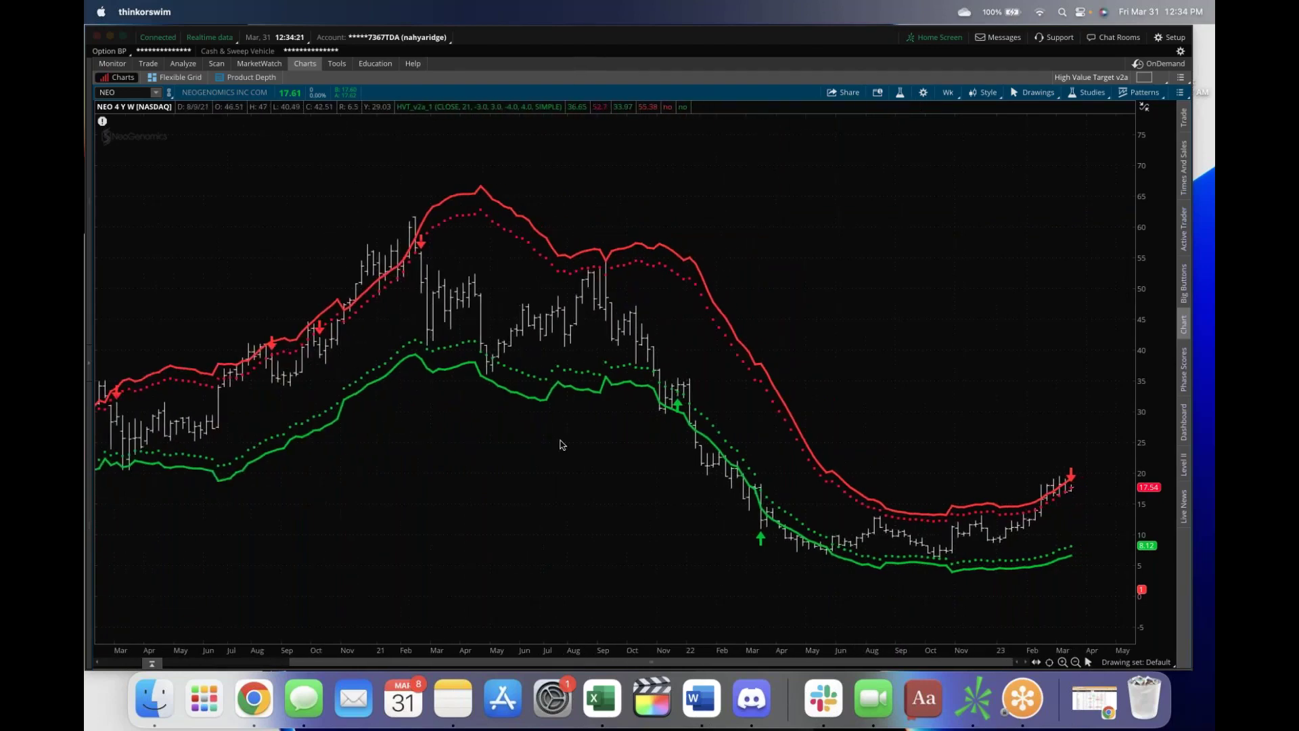
{"action": "left_click_drag", "start_coordinate": [616, 654], "coordinate": [744, 664]}
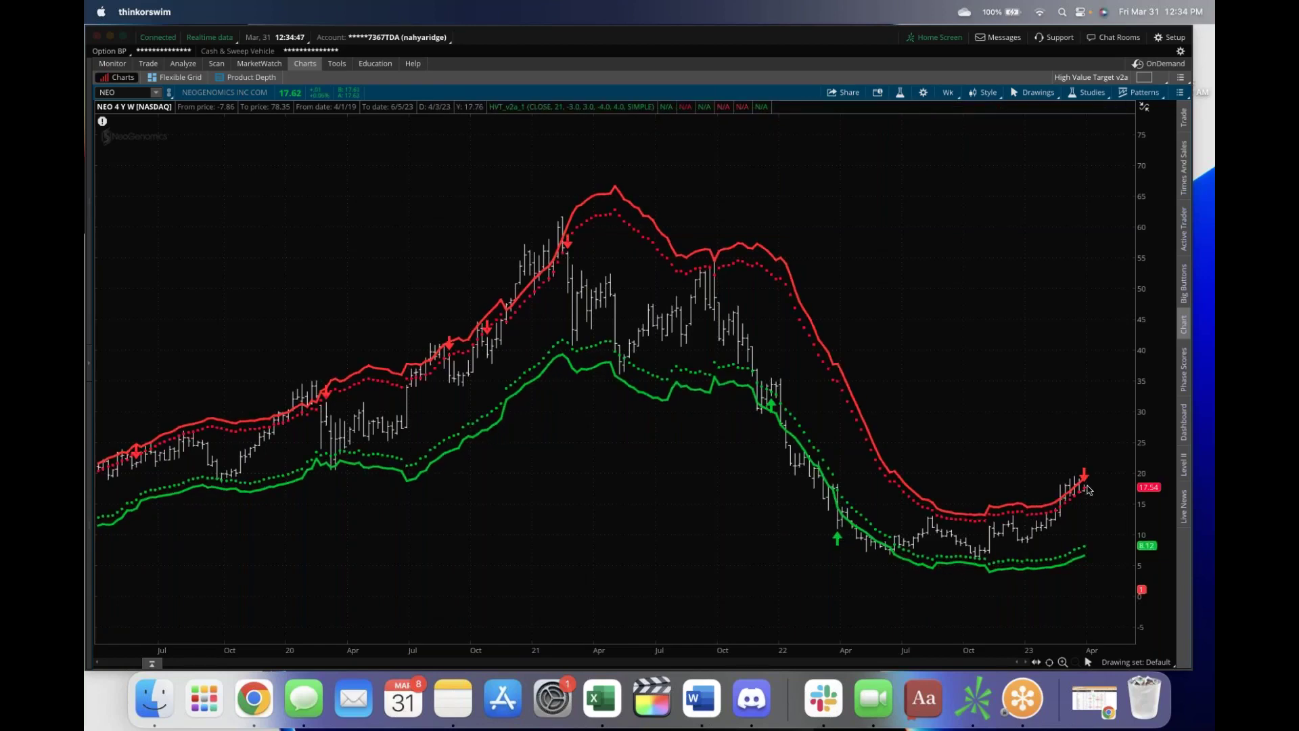
- Show the NEO option chain with the 21 APR 23 and 19 MAY 23 expirations expanded
{"action": "left_click", "coordinate": [145, 62]}
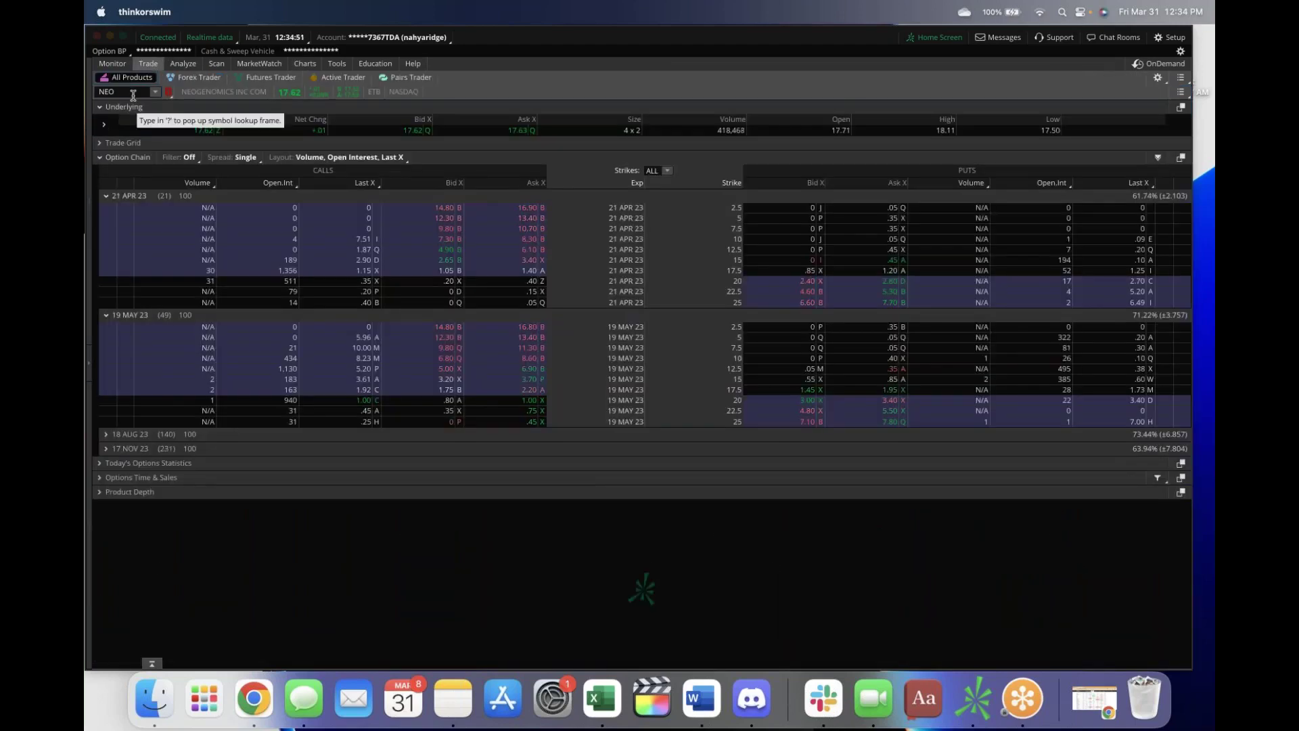